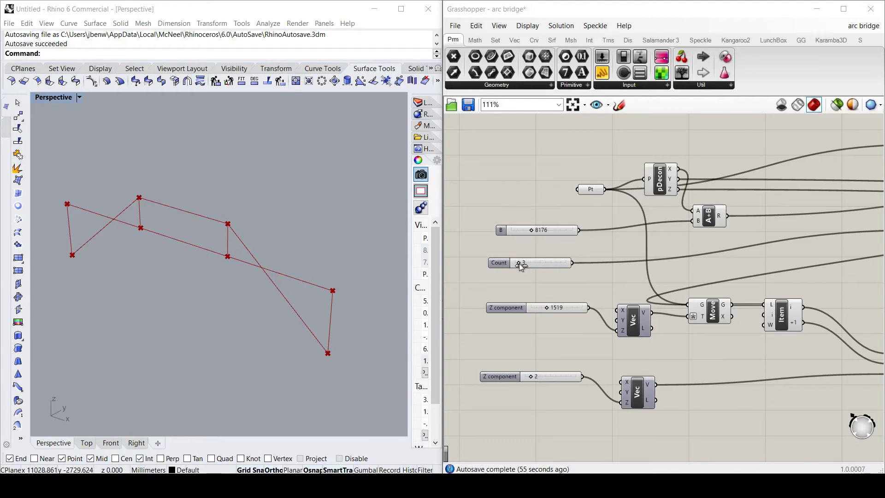
Raise the bridge's segment count and lower the arch height using the Count and Z sliders
mouse_move(519, 264)
left_mouse_down()
mouse_move(543, 264)
mouse_move(535, 265)
left_mouse_up()
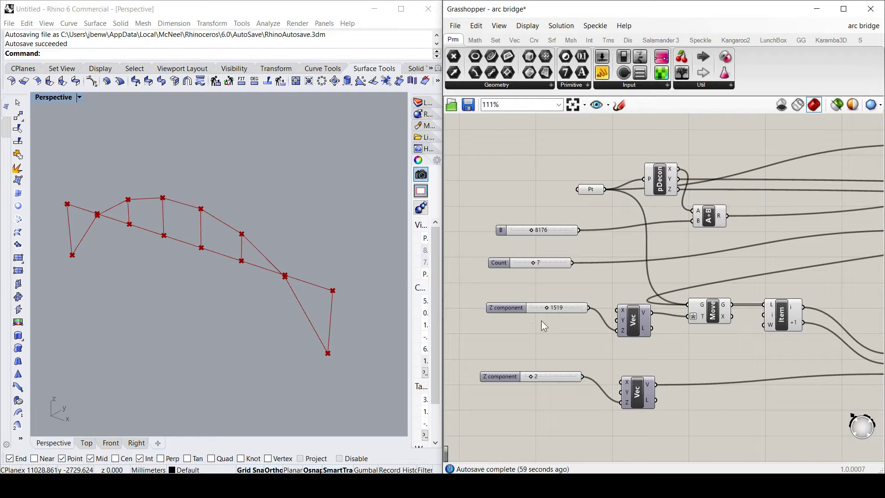
mouse_move(547, 308)
left_mouse_down()
mouse_move(557, 309)
mouse_move(524, 311)
mouse_move(554, 312)
mouse_move(546, 312)
left_mouse_up()
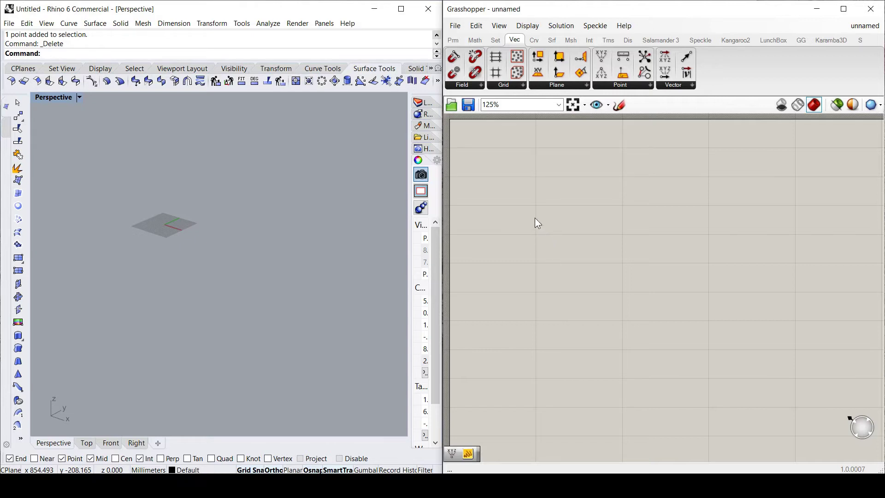
Place a Point parameter and set it to one point at 0,0,0
double_click(531, 217)
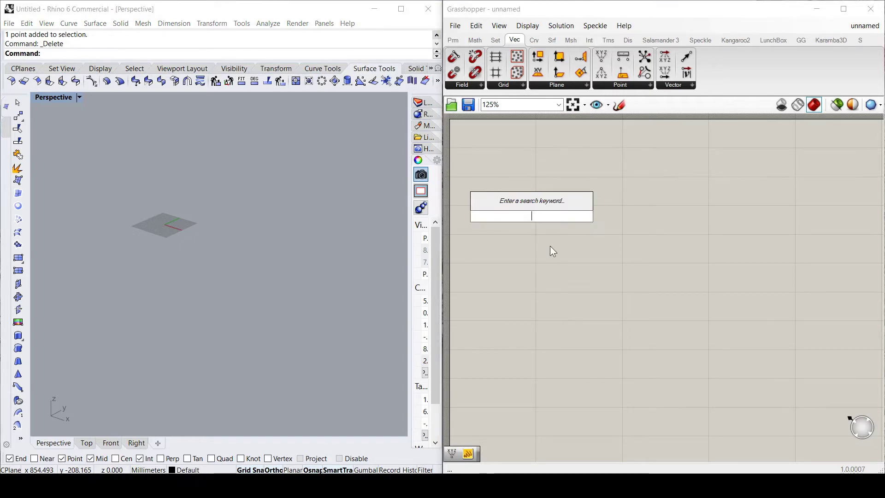
type("point")
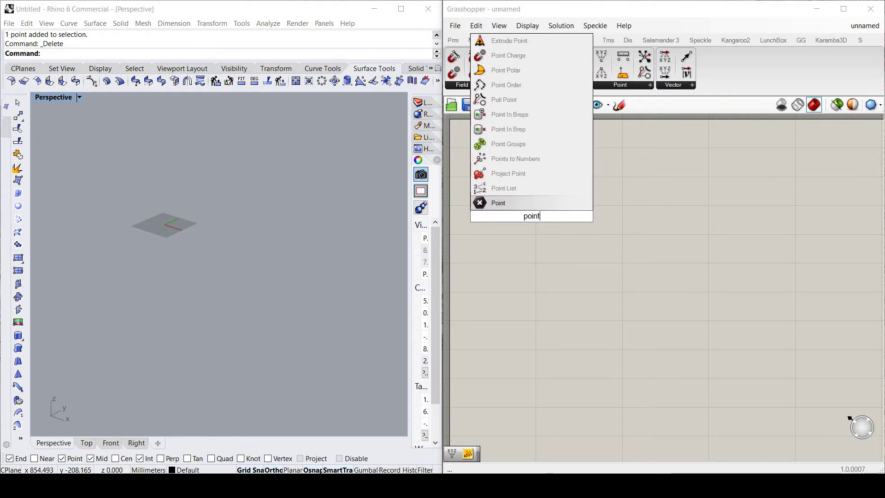
key("Return")
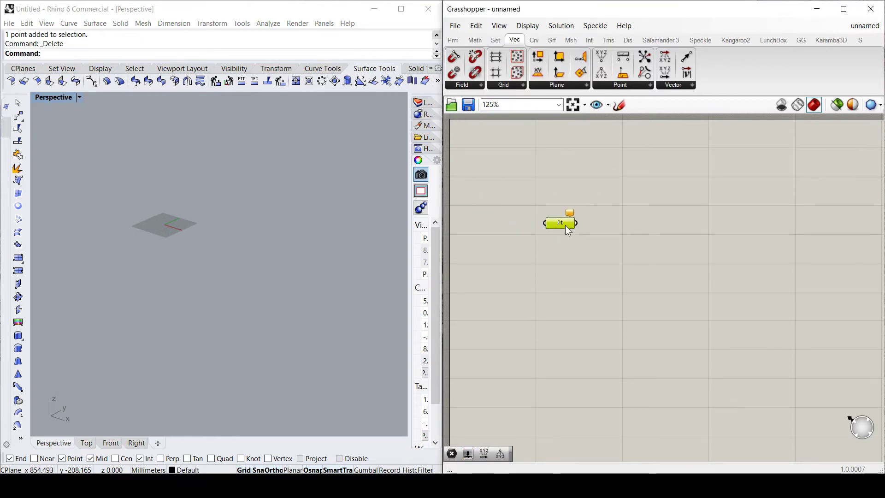
left_click_drag(567, 227, 552, 220)
right_click(553, 219)
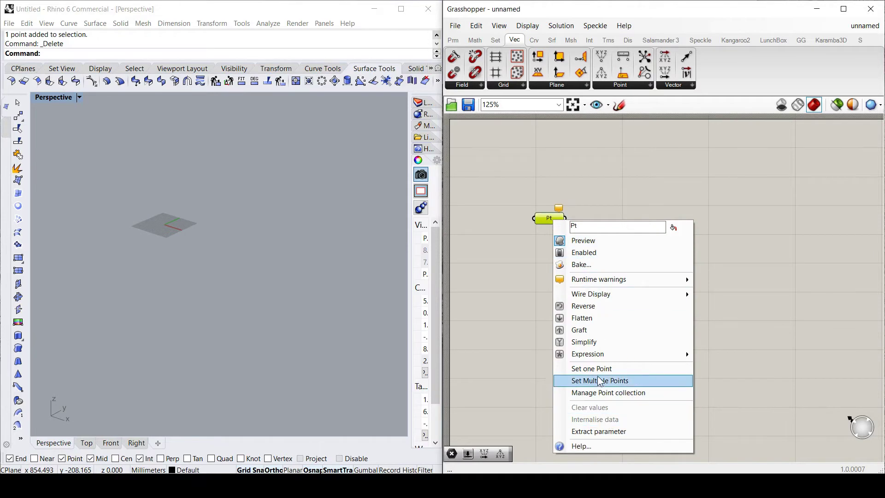
left_click(595, 368)
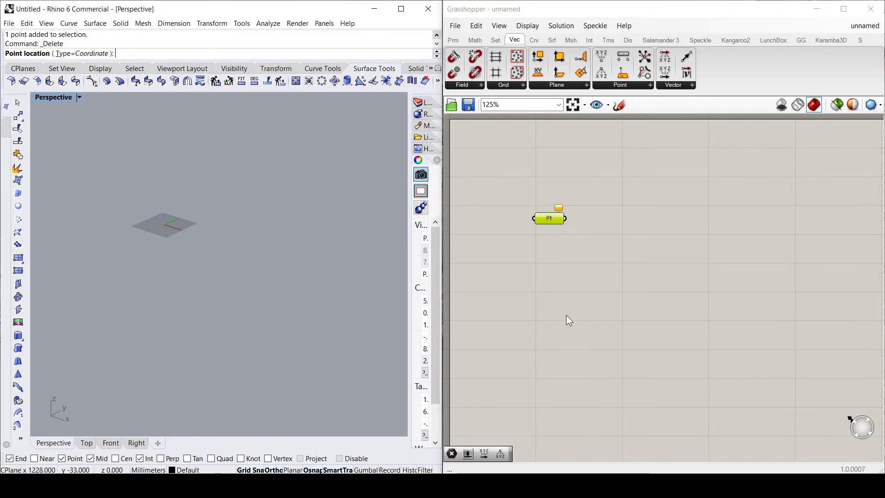
type("0,0,")
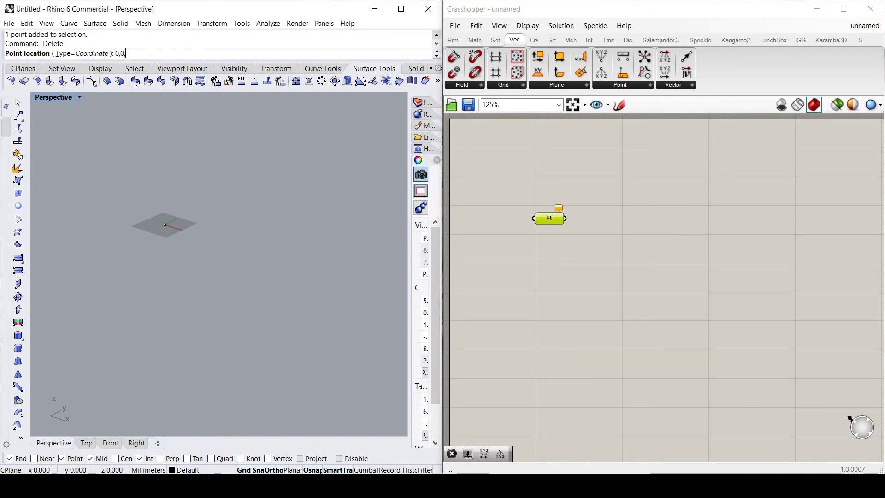
type("0")
key("Return")
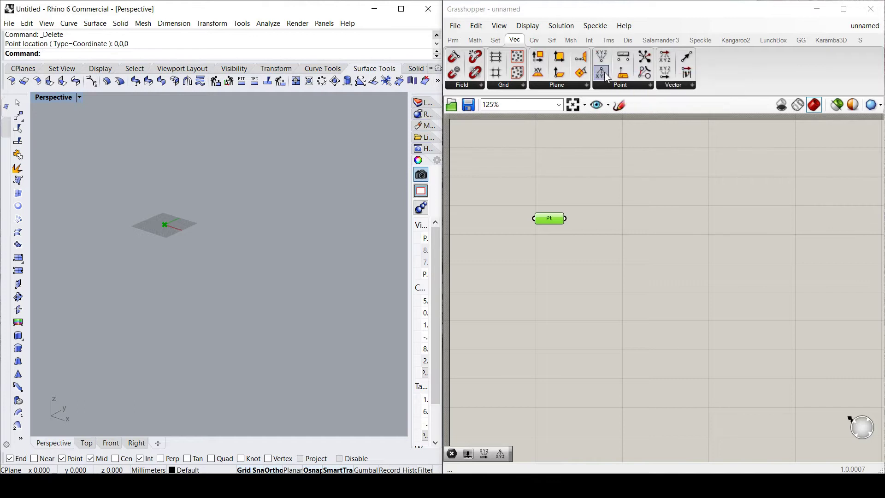
left_click(605, 73)
Place Deconstruct Point and wire the origin point into its P input
left_click(648, 222)
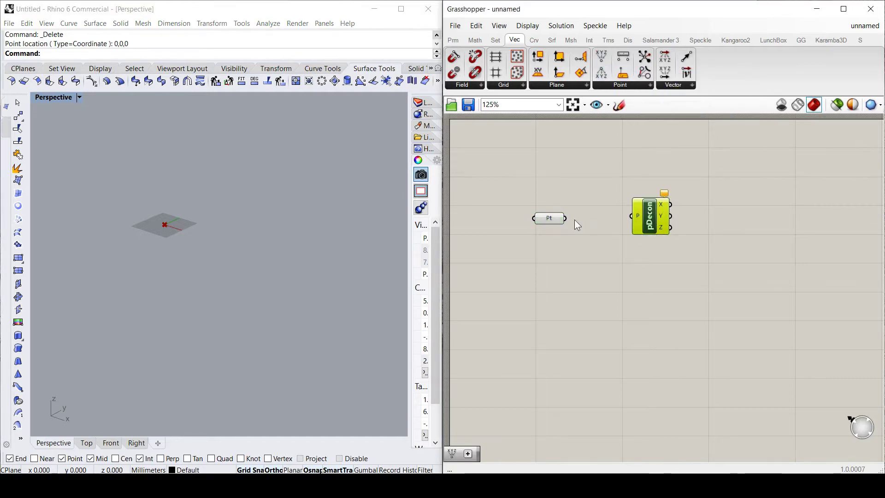
left_click_drag(604, 215, 624, 220)
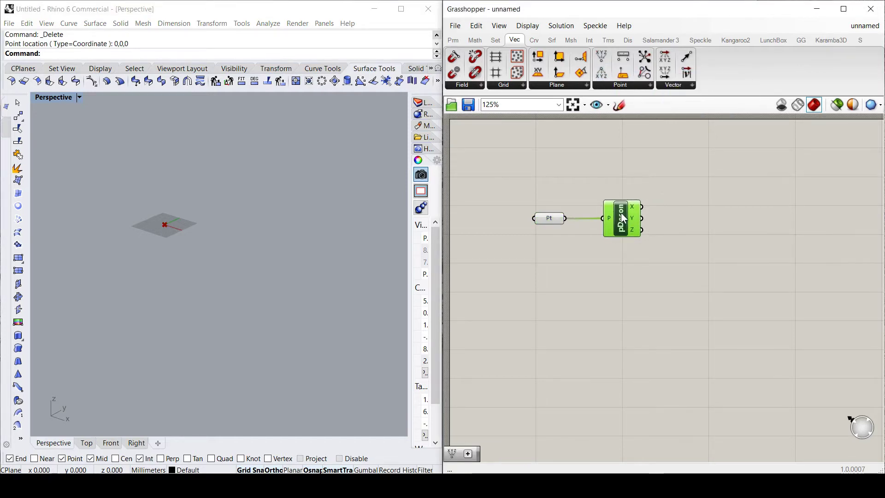
left_click(537, 270)
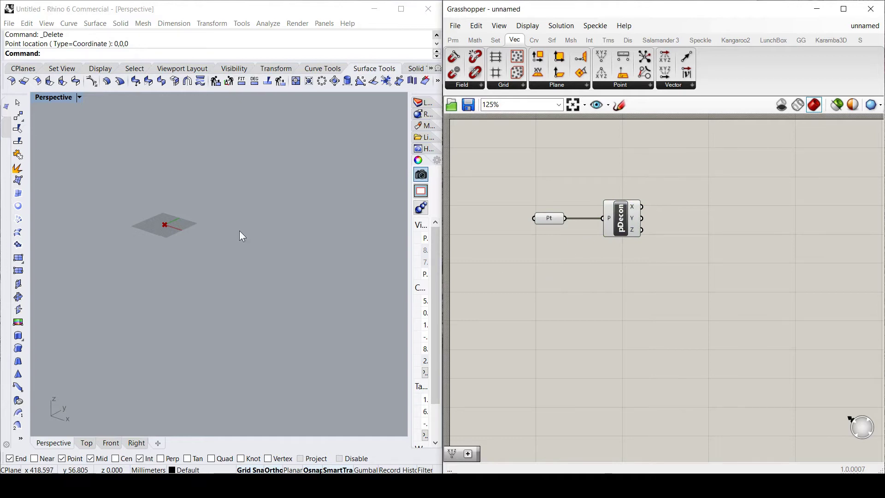
Locate and select the stored origin point in the Rhino view, then clear the selection
left_click_drag(132, 201, 208, 251)
left_click(559, 221)
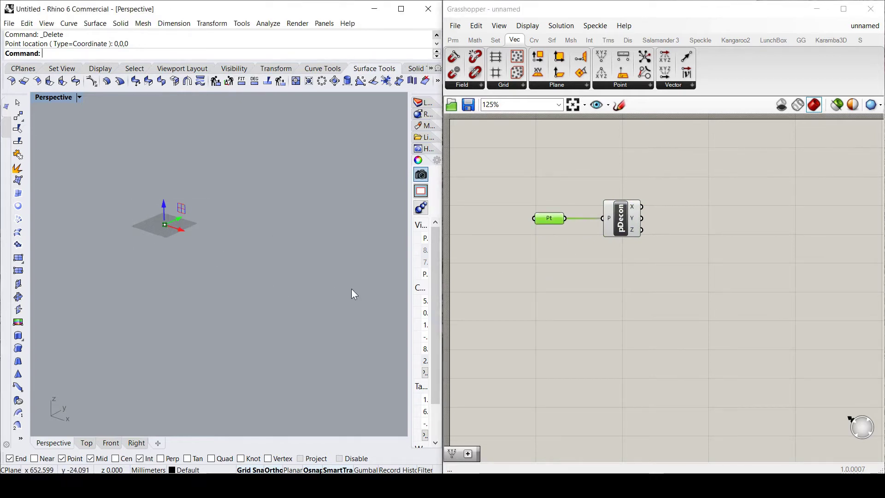
left_click(545, 262)
left_click(522, 298)
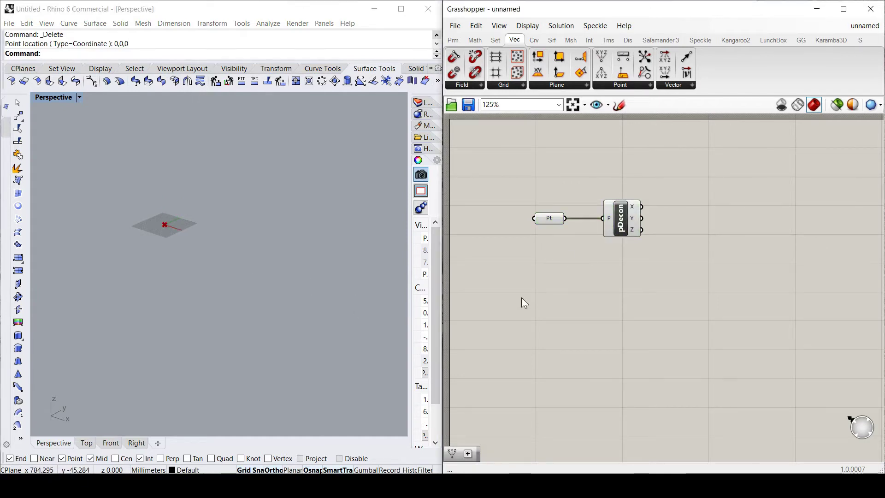
double_click(520, 286)
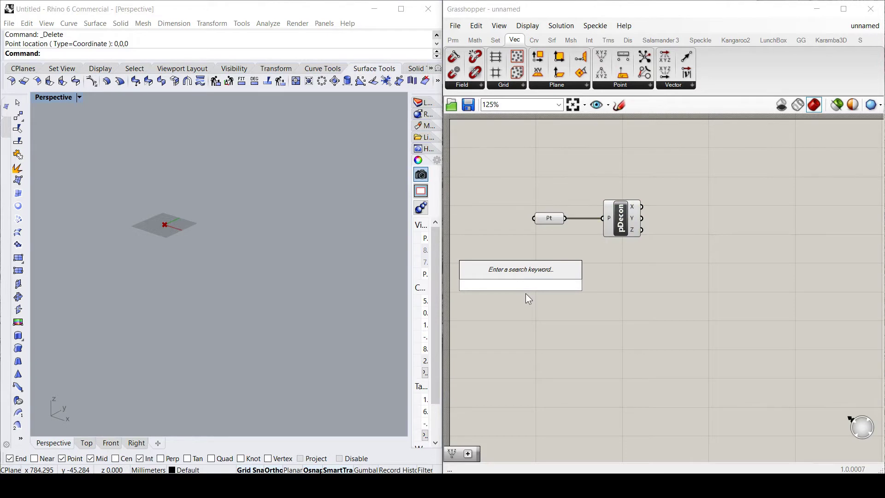
Add a Number Slider set to whole numbers from 0 to 30000
type("slider")
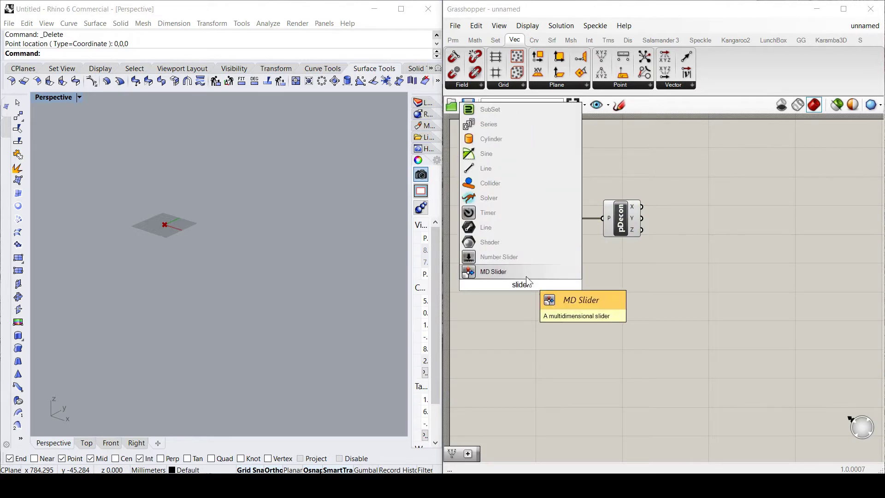
left_click(518, 259)
double_click(520, 278)
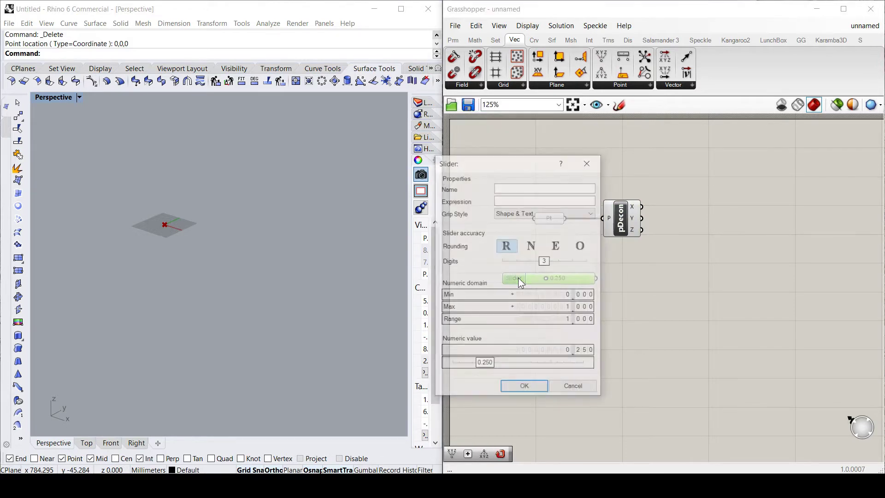
double_click(561, 307)
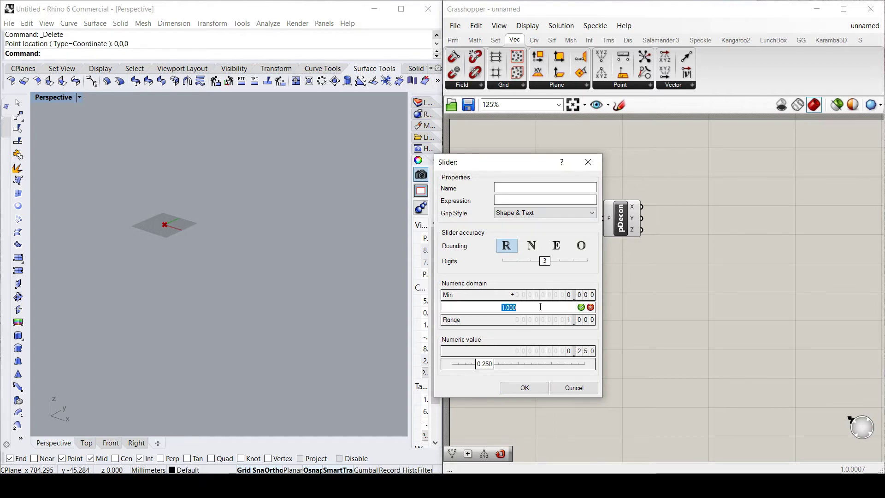
type("3000")
left_click(581, 307)
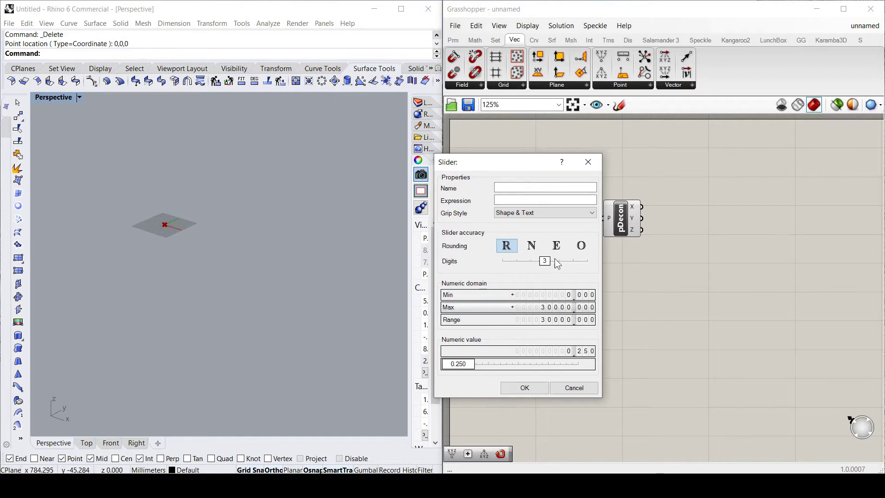
left_click(533, 247)
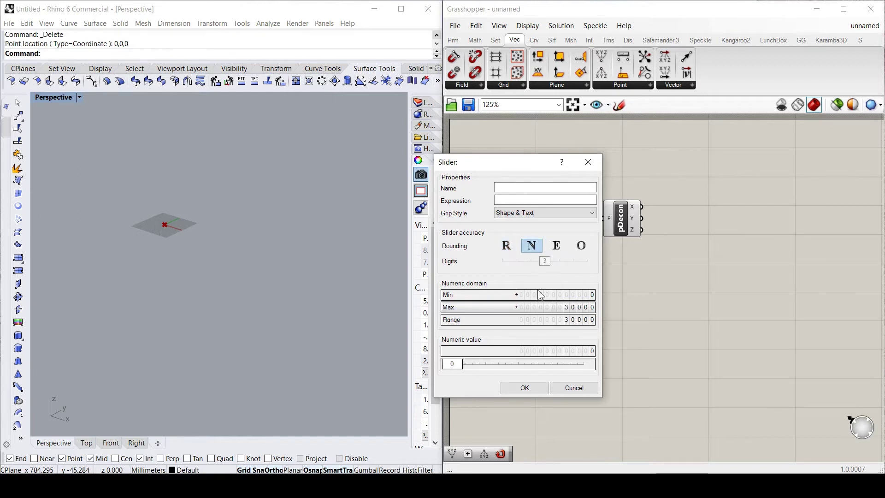
left_click(525, 388)
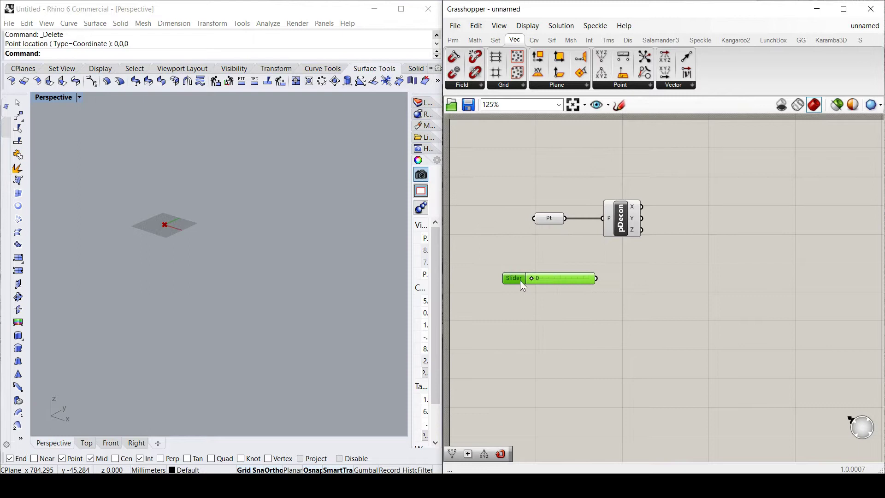
left_click_drag(520, 281, 522, 286)
left_click(656, 238)
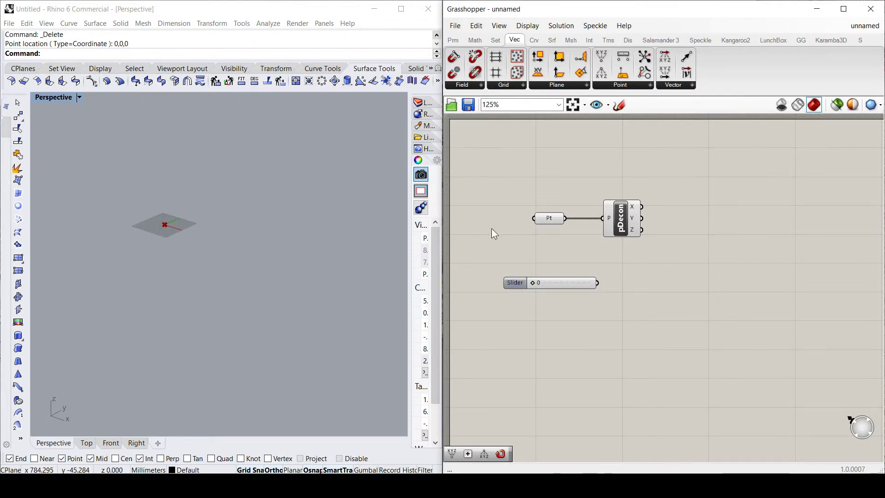
Add Construct Point and wire Deconstruct Point's Y and Z into it
scroll(543, 239, "down", 3)
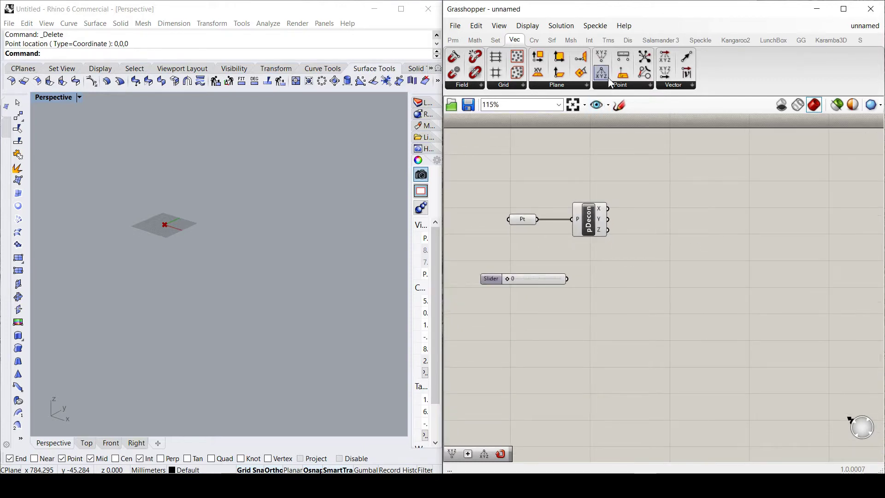
left_click_drag(604, 60, 711, 220)
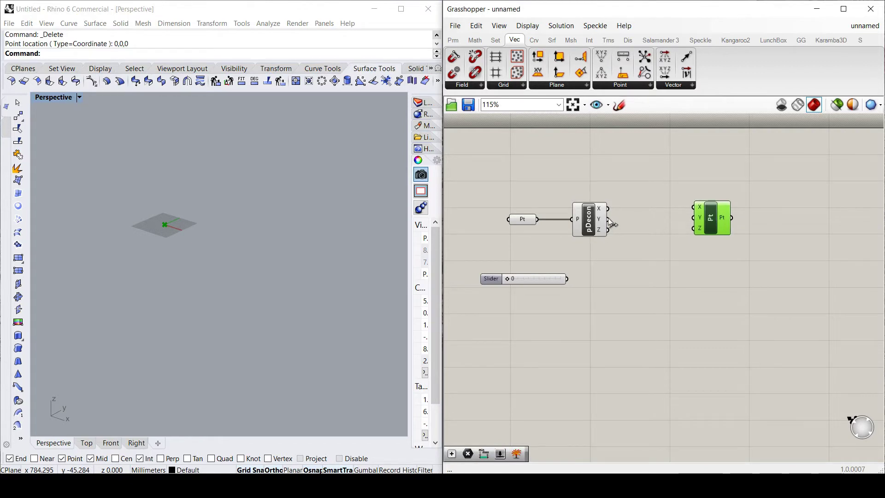
left_click_drag(608, 219, 694, 218)
left_click_drag(609, 230, 693, 228)
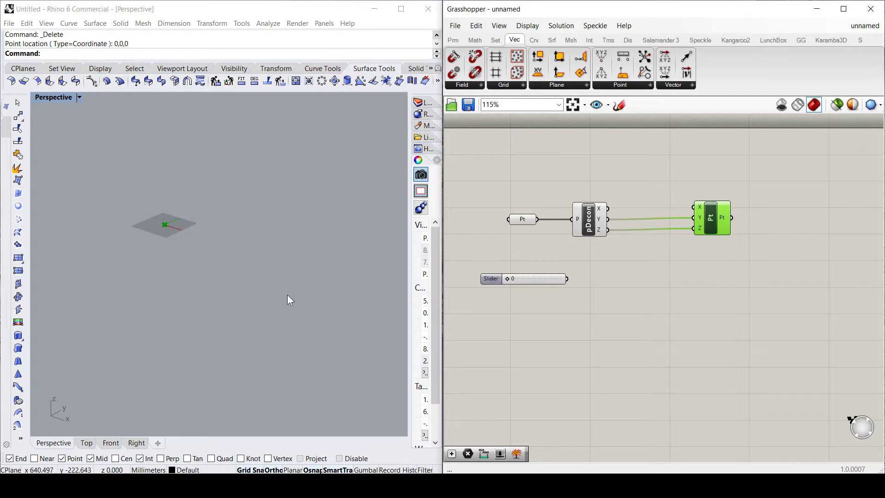
left_click(553, 258)
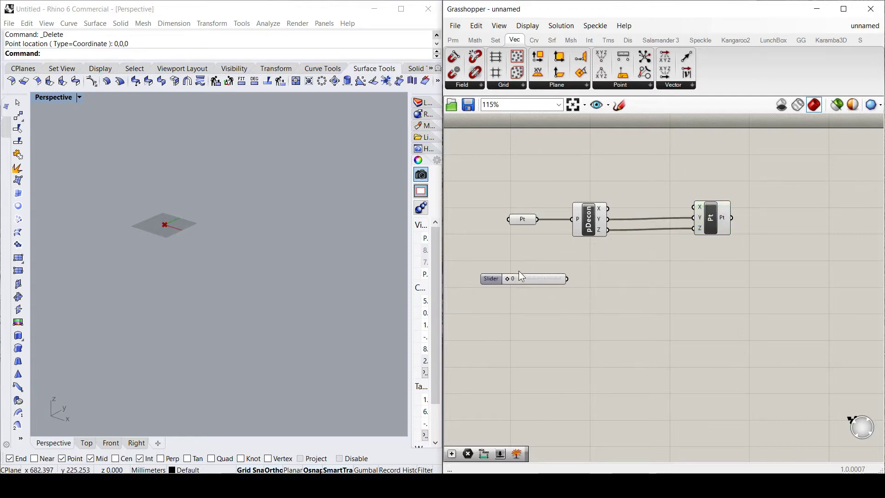
Add X plus the slider value (20391) with an Addition component into Construct Point's X
double_click(613, 264)
type("ad")
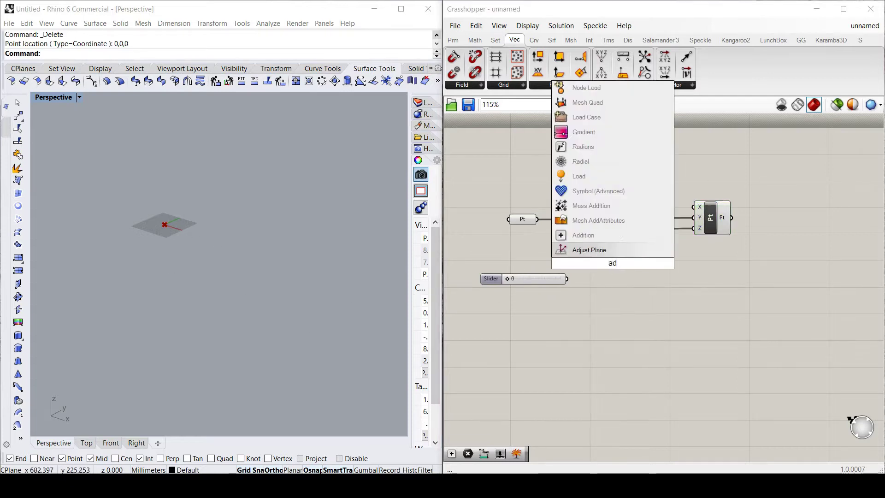
type("d")
key("Return")
left_click_drag(618, 269, 629, 283)
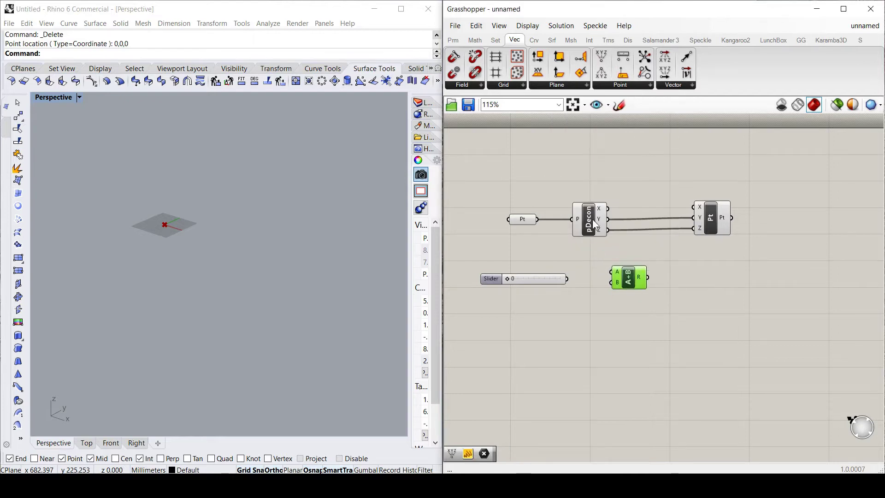
left_click_drag(607, 208, 613, 282)
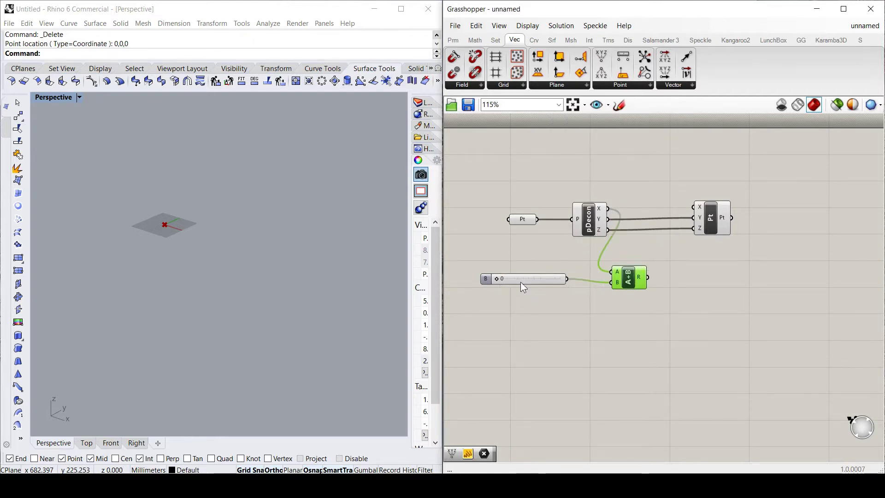
left_click_drag(506, 279, 538, 281)
left_click_drag(486, 280, 492, 291)
left_click_drag(648, 277, 695, 209)
left_click(717, 266)
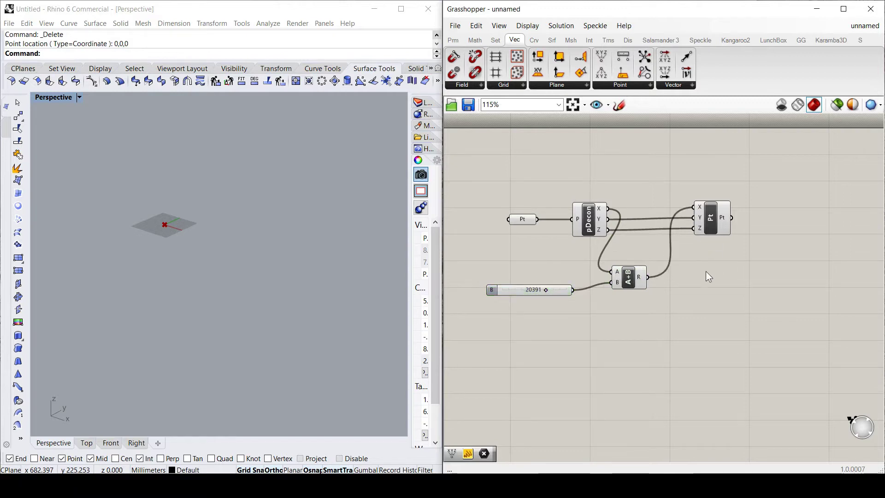
Preview the offset point and move the Construct Point component further right
left_click(710, 219)
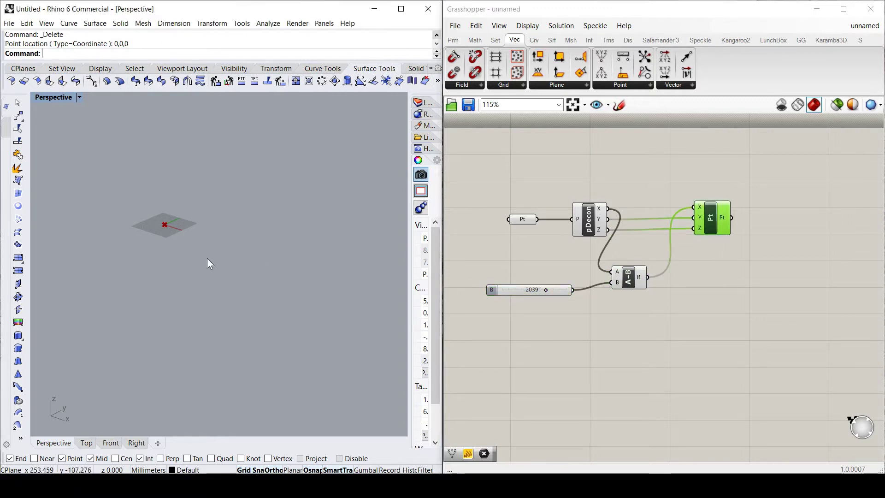
scroll(157, 258, "down", 5)
scroll(177, 272, "up", 5)
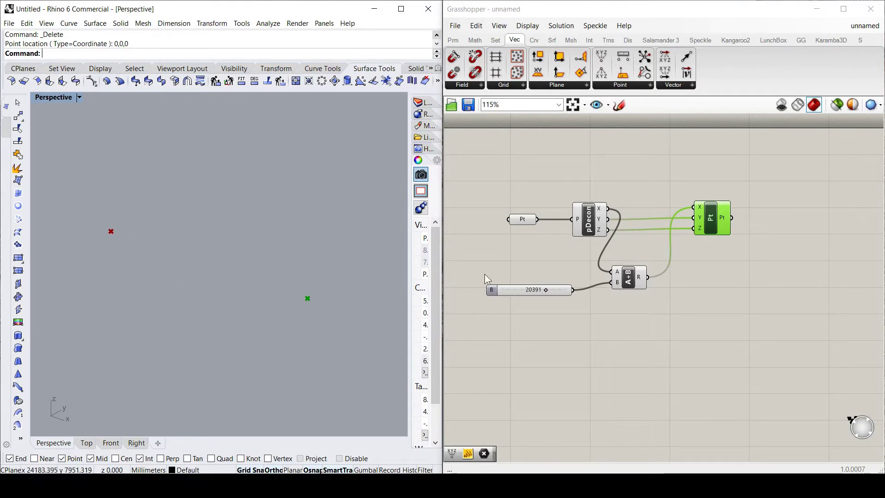
left_click(696, 269)
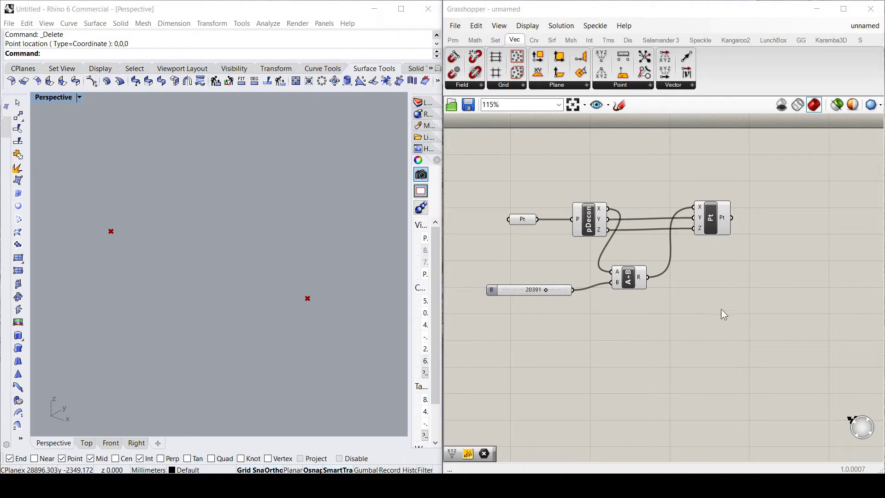
scroll(614, 289, "down", 1)
left_click_drag(704, 231, 736, 232)
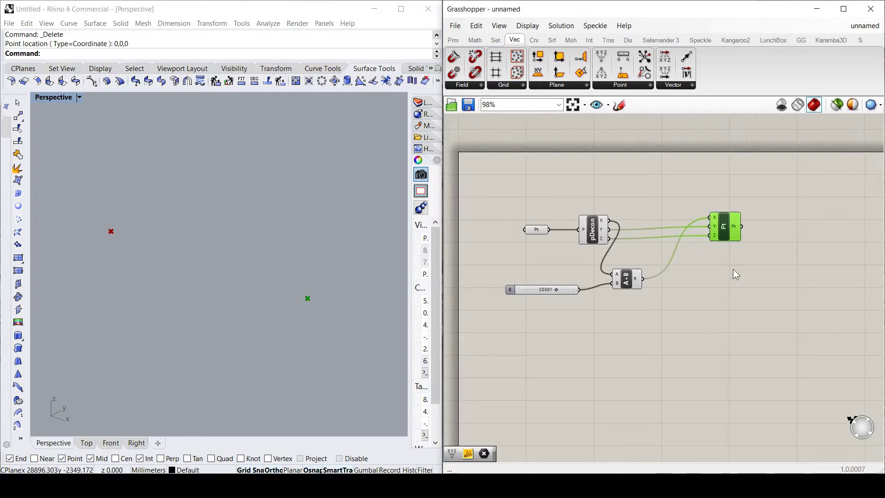
left_click(733, 269)
left_click(734, 236)
scroll(679, 270, "up", 1)
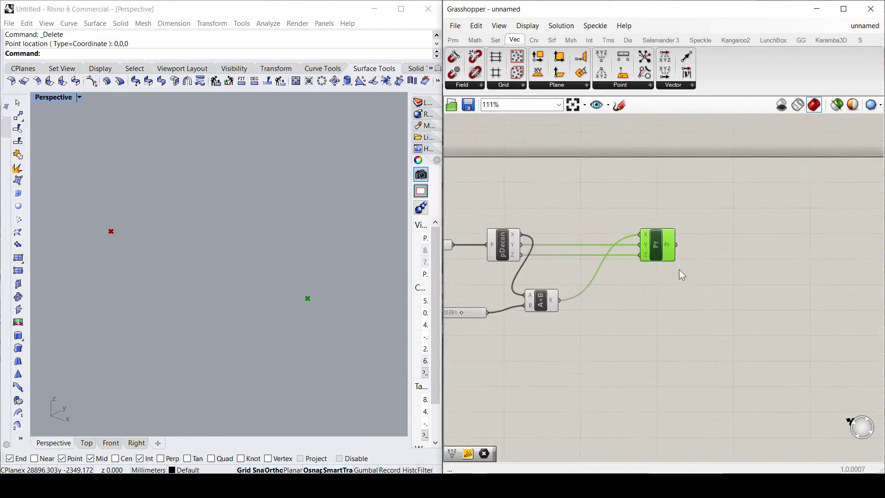
left_click_drag(659, 239, 781, 241)
scroll(762, 270, "down", 1)
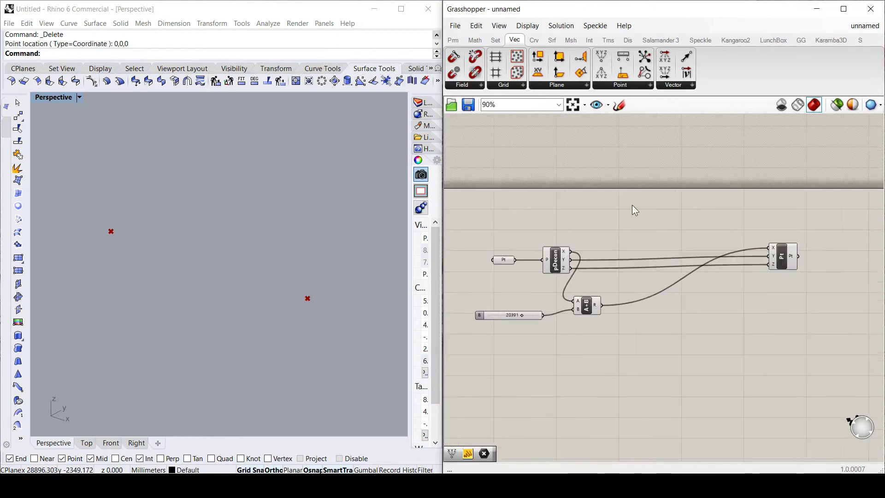
scroll(632, 205, "up", 1)
left_click(648, 241)
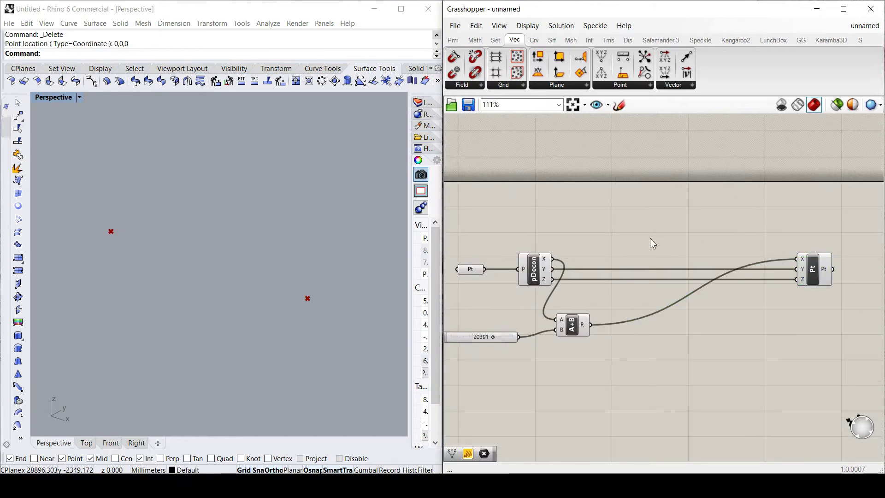
Add a Line component running from the origin point (A) to the Construct Point (B)
double_click(672, 232)
type("line")
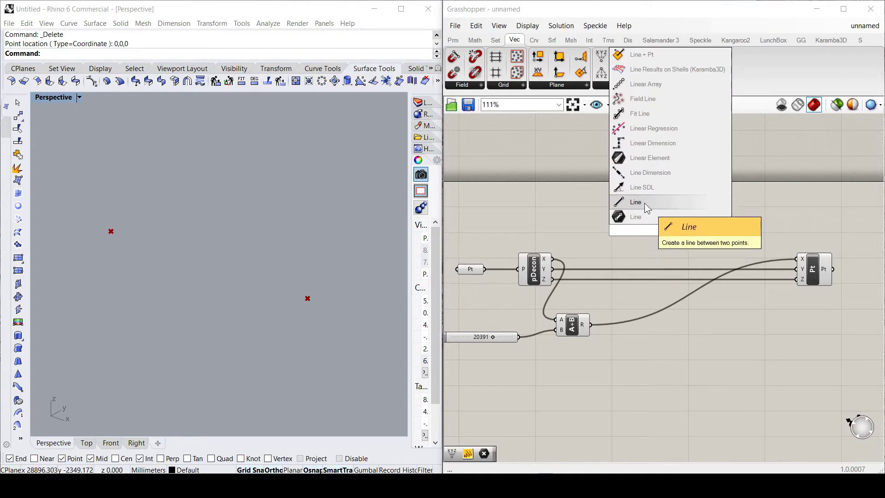
left_click(645, 203)
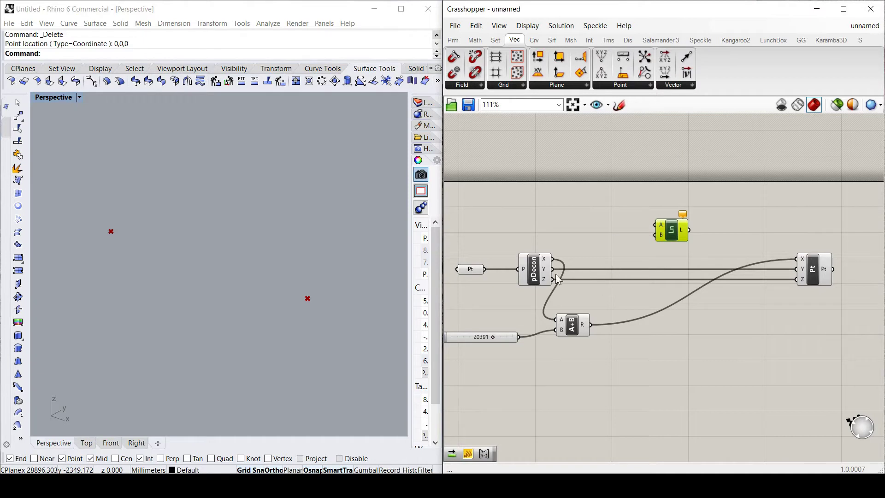
left_click_drag(487, 269, 655, 218)
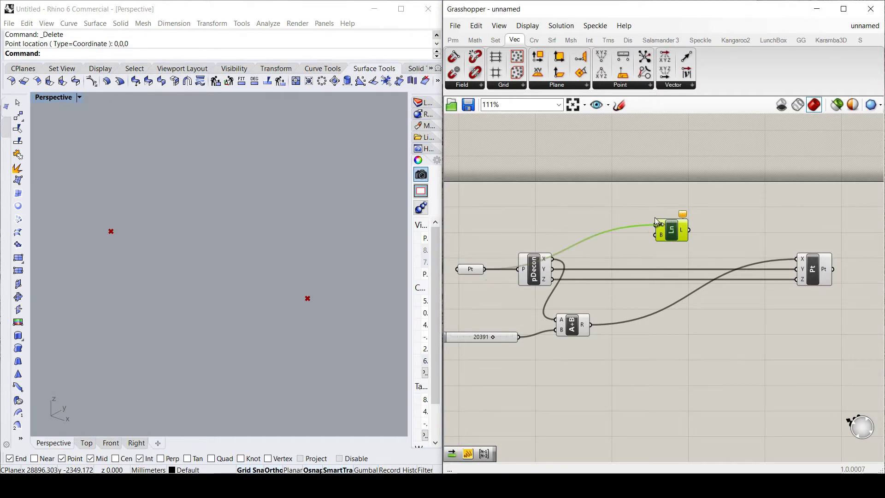
left_click_drag(841, 261, 655, 235)
left_click(647, 253)
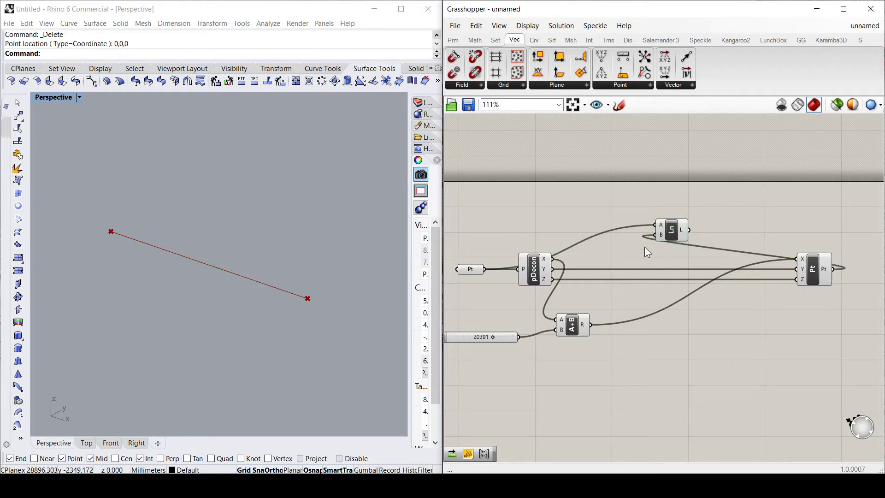
scroll(645, 247, "down", 2)
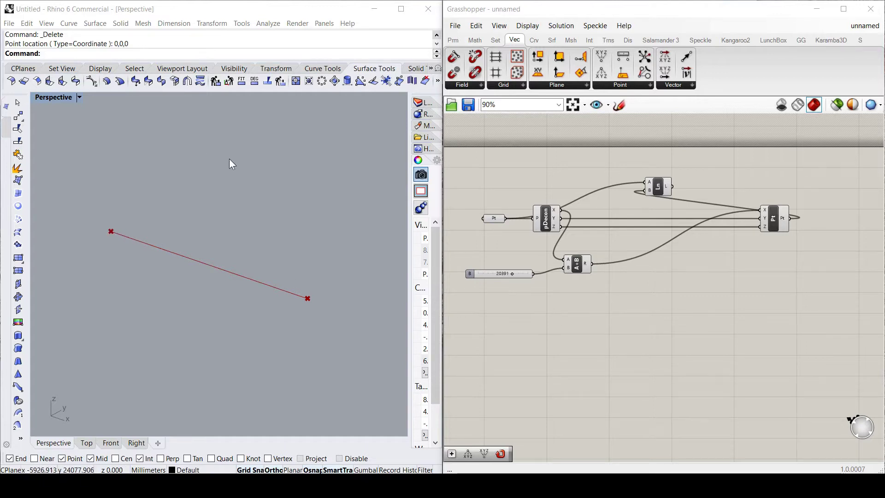
Add an Arc SED component with the first point as start and the second as end
double_click(630, 337)
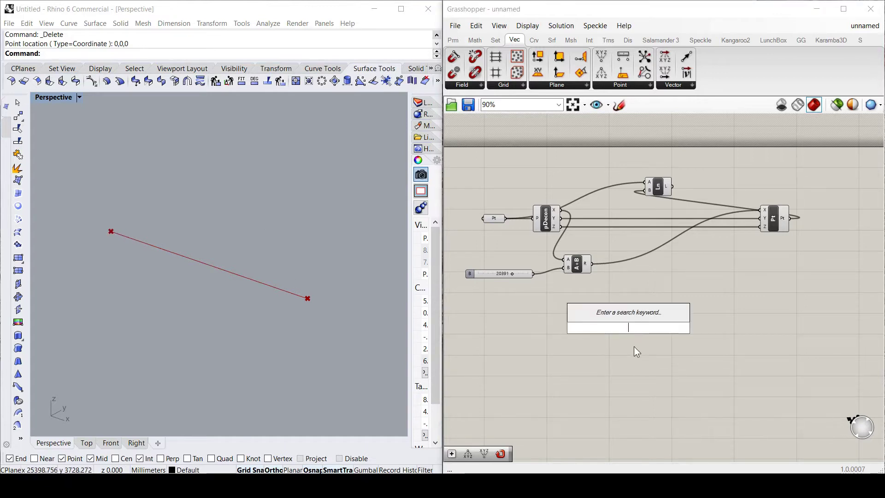
type("arc")
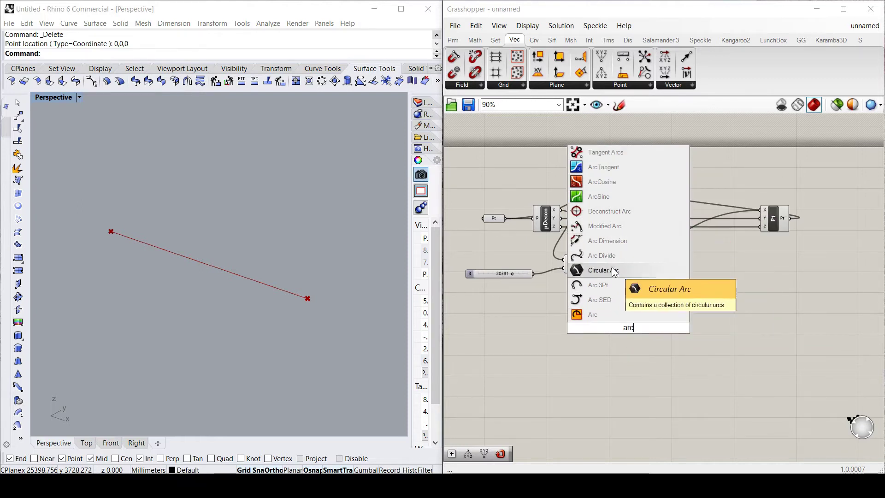
left_click(612, 302)
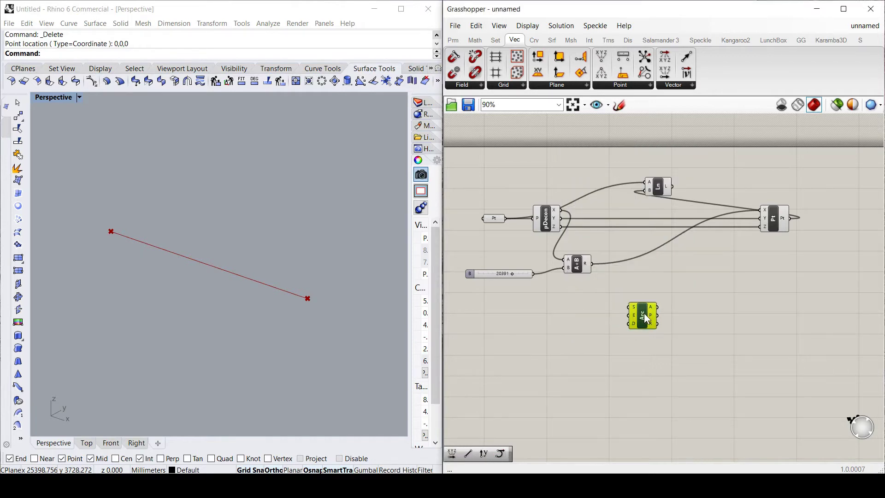
left_click_drag(506, 219, 627, 308)
left_click_drag(791, 218, 667, 318)
left_click(657, 337)
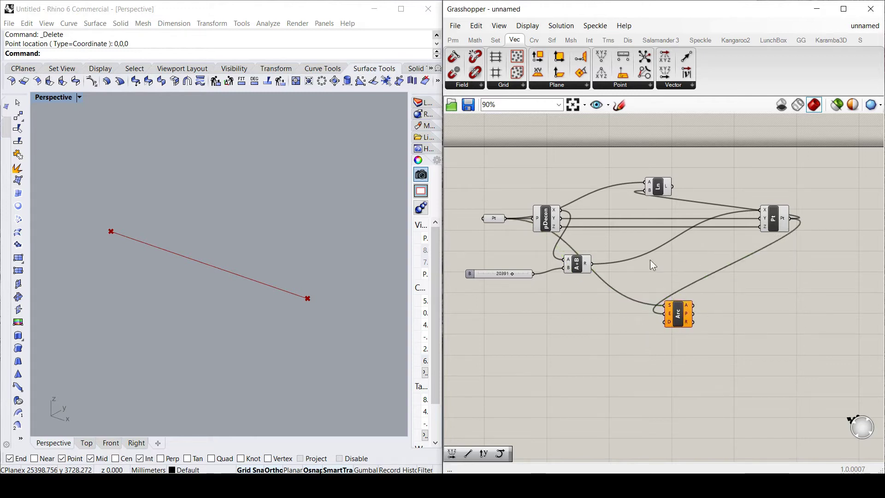
Feed a Unit Z vector into the arc's direction input so it rises straight up
left_click(689, 86)
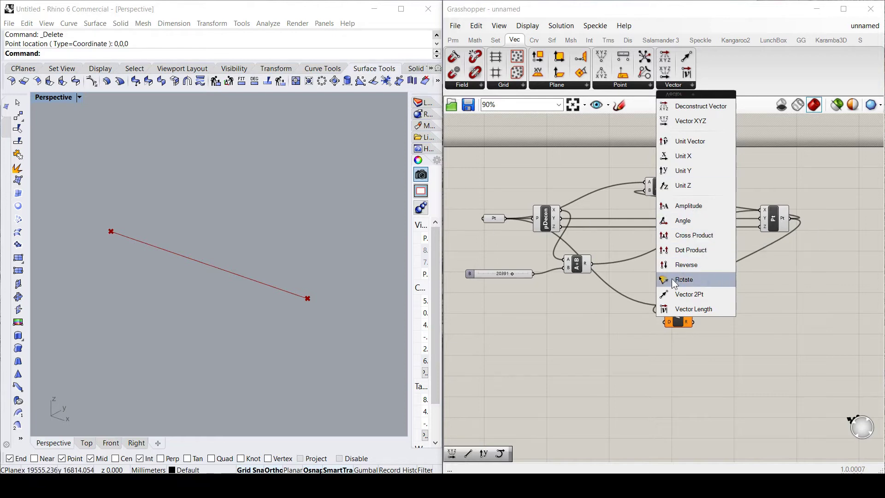
left_click(690, 188)
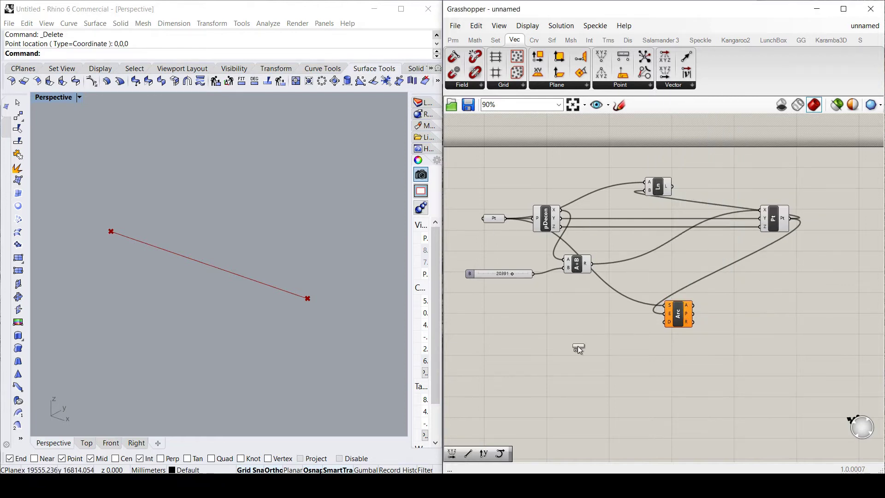
left_click(569, 349)
left_click_drag(572, 344, 666, 322)
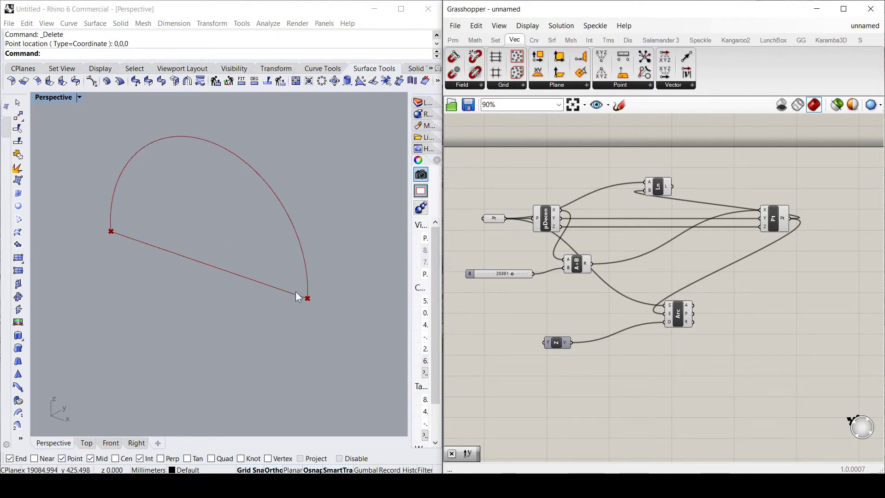
left_click_drag(557, 344, 515, 348)
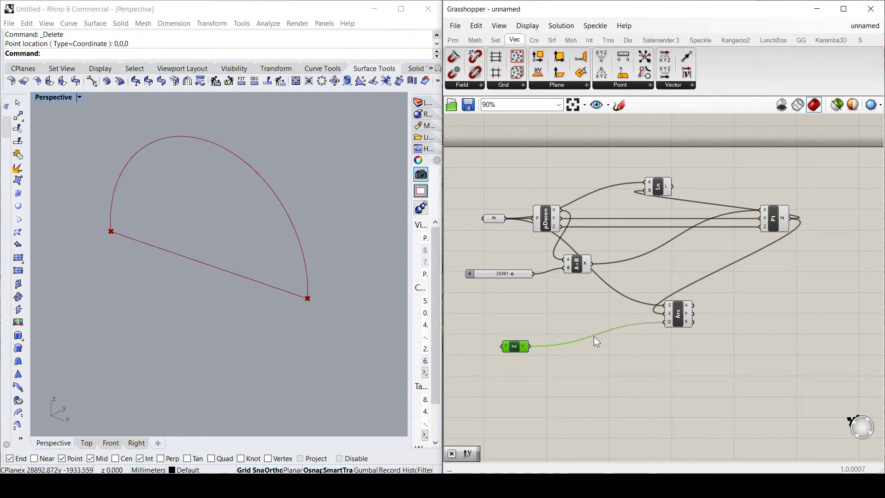
left_click_drag(678, 316, 667, 322)
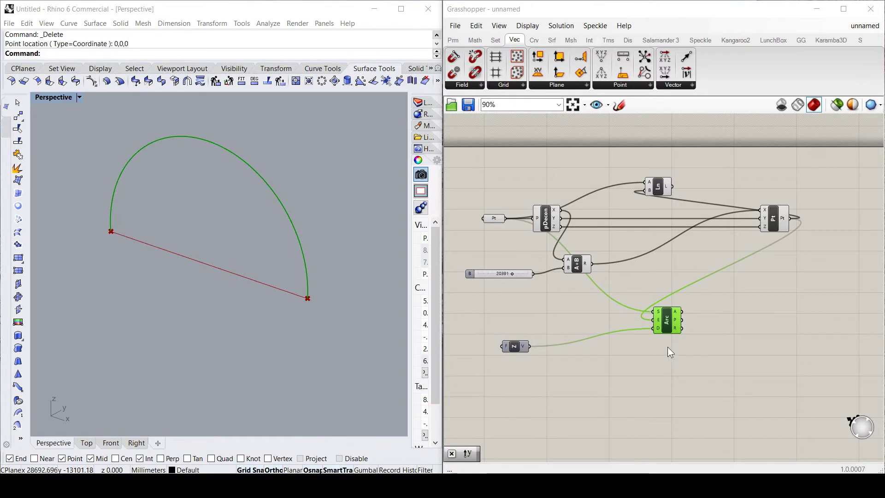
left_click_drag(527, 347, 618, 327)
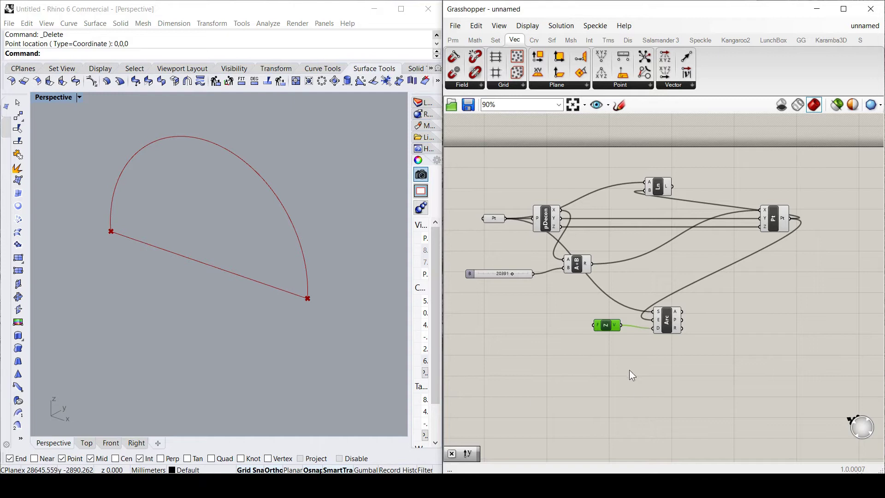
left_click(644, 362)
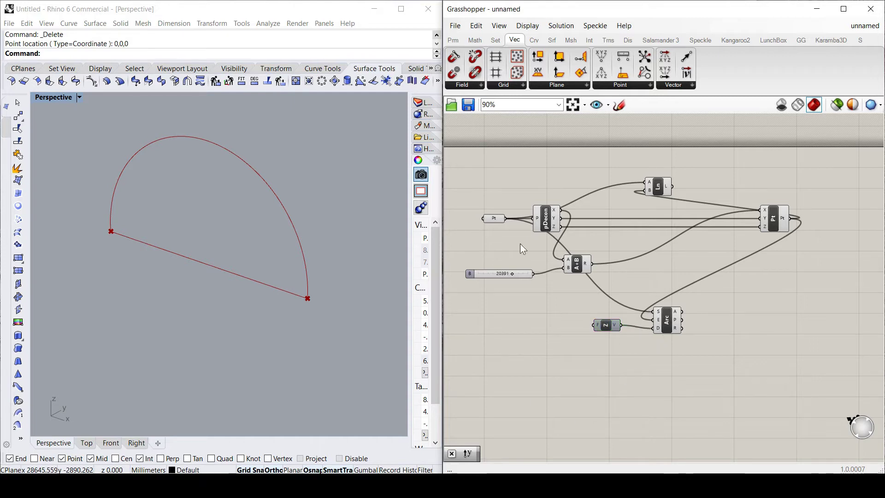
Check both point components, then place a new Number Slider
left_click(496, 218)
left_click(766, 233)
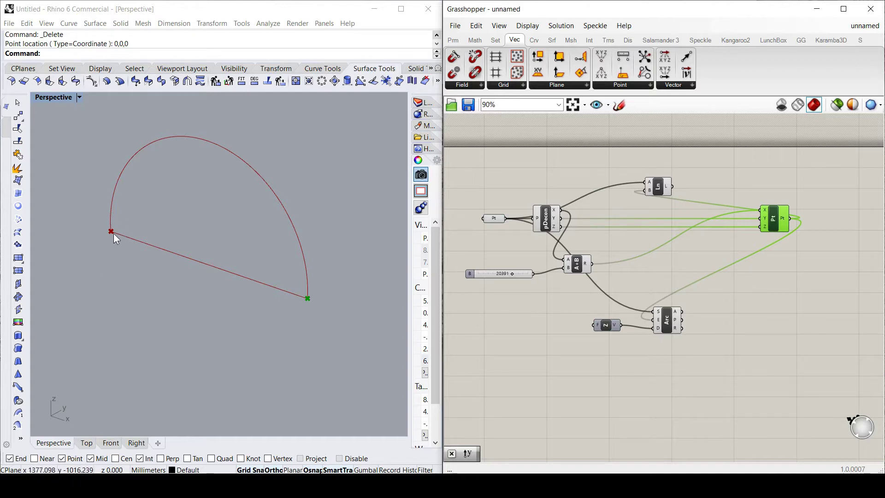
double_click(497, 316)
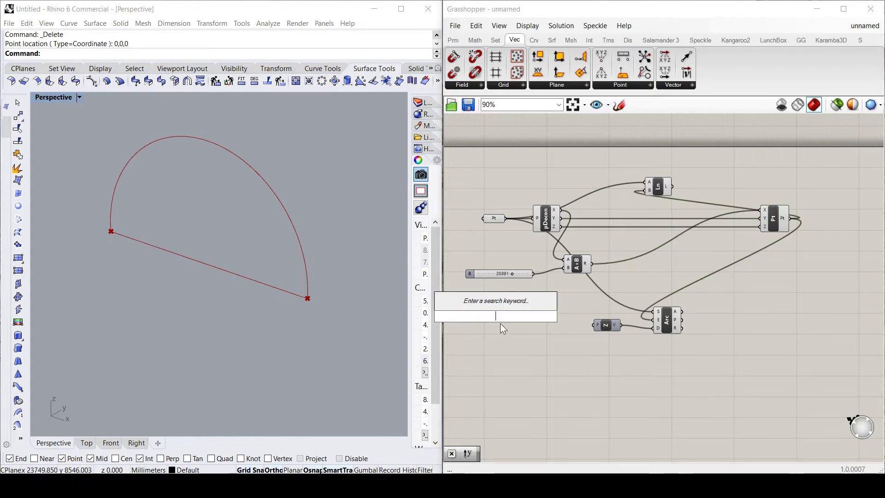
type("slider")
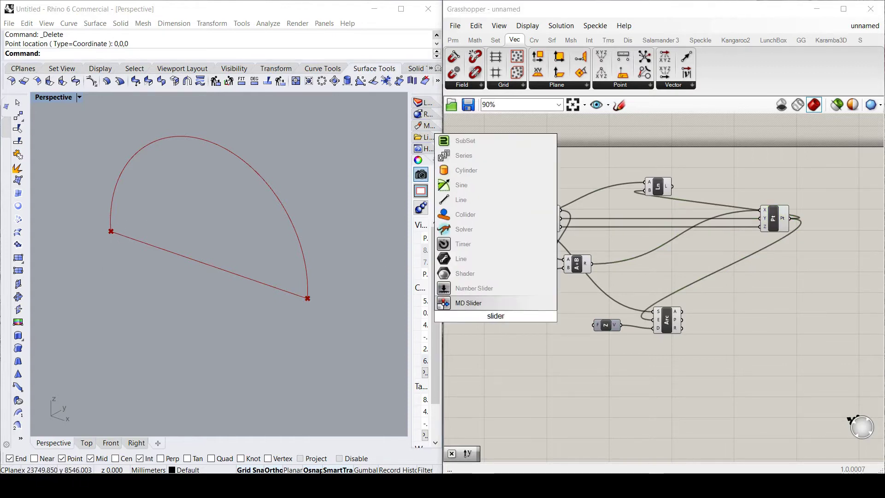
left_click(496, 289)
Set the new slider to whole numbers with a maximum of 10000
double_click(471, 316)
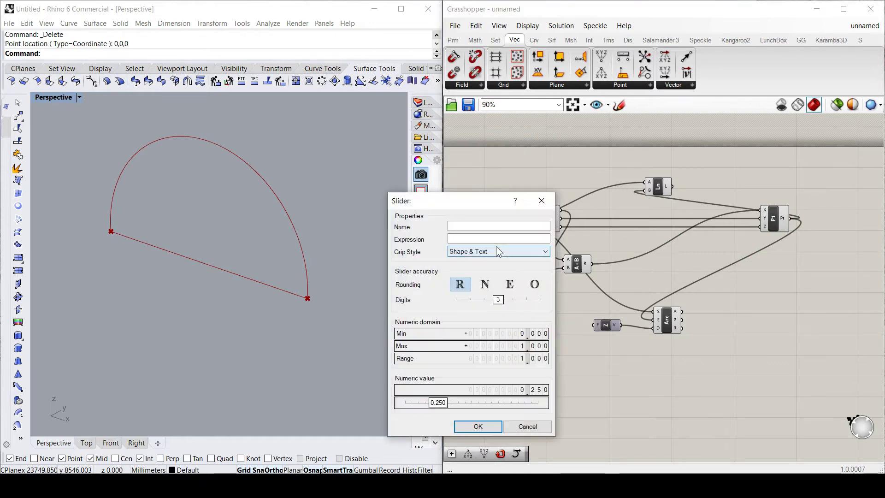
double_click(509, 346)
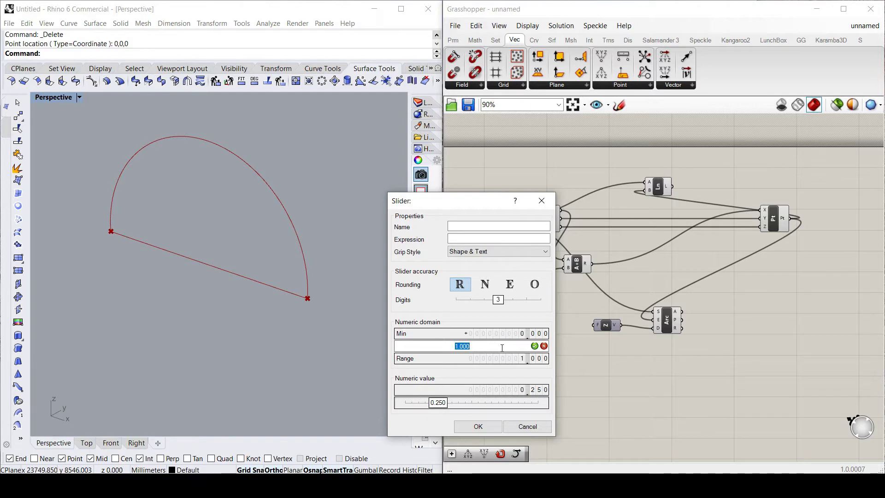
type("5")
left_click_drag(488, 344, 431, 343)
type("10000")
left_click(535, 346)
left_click(485, 284)
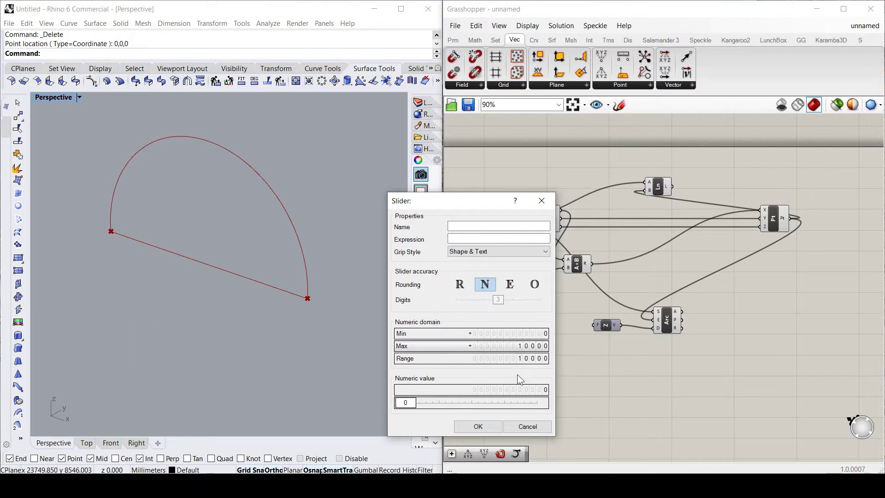
left_click(482, 428)
left_click_drag(474, 319, 481, 316)
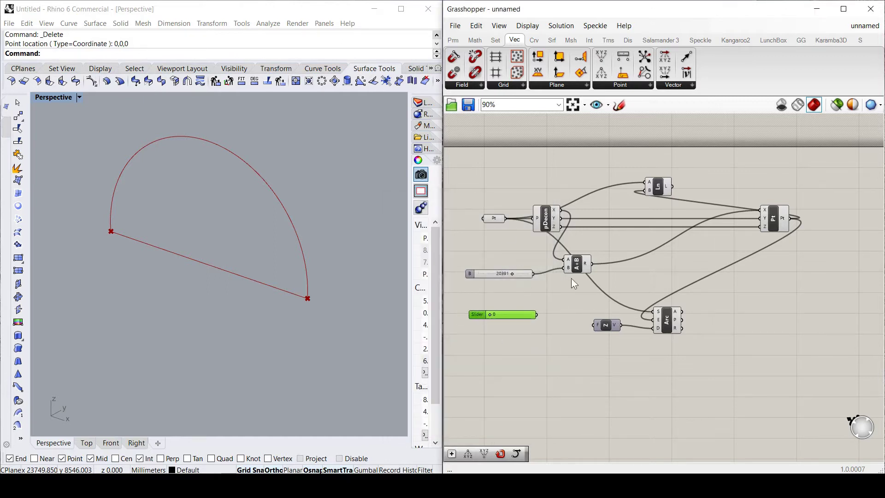
Add a Move component and wire the end point into its Geometry input
double_click(587, 297)
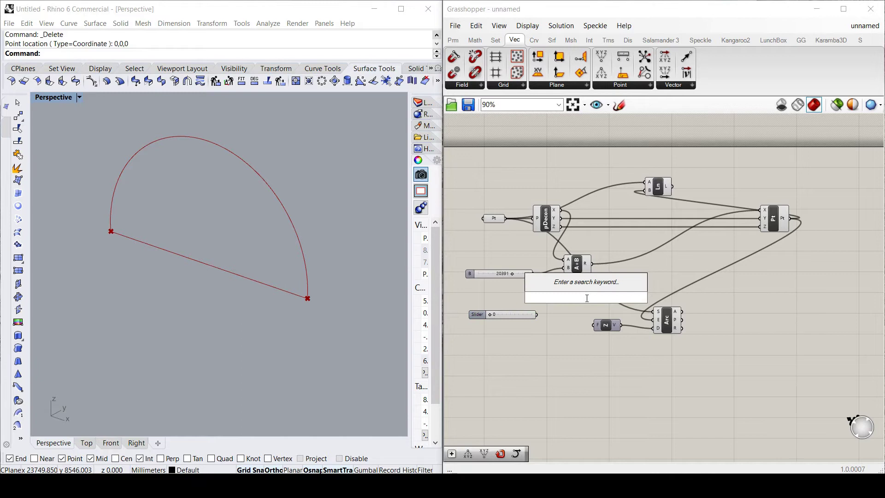
type("move")
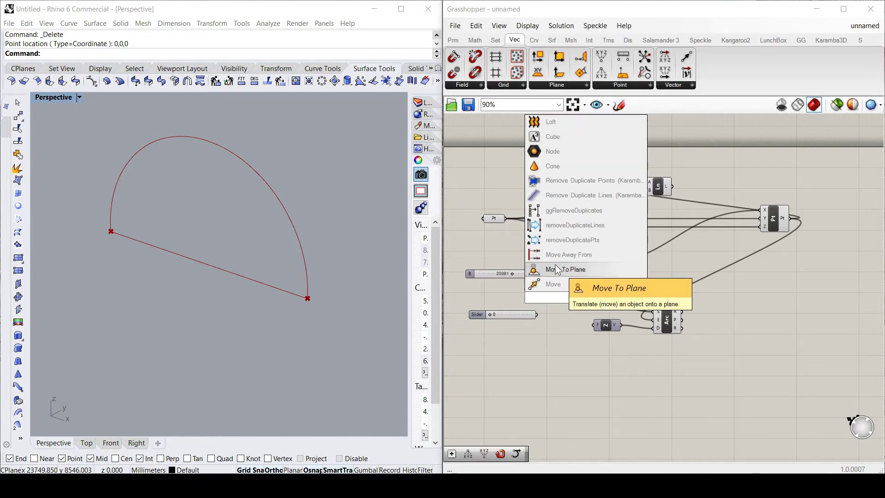
left_click(568, 284)
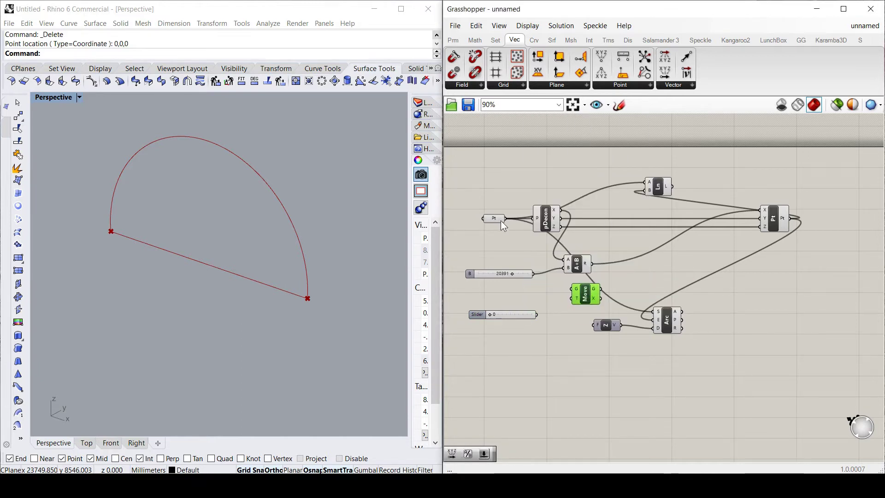
left_click_drag(504, 219, 571, 289)
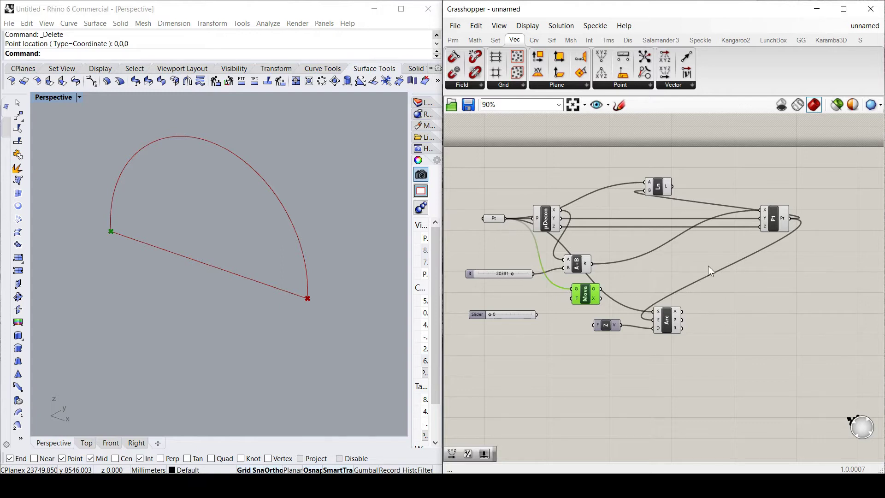
left_click_drag(791, 218, 572, 299)
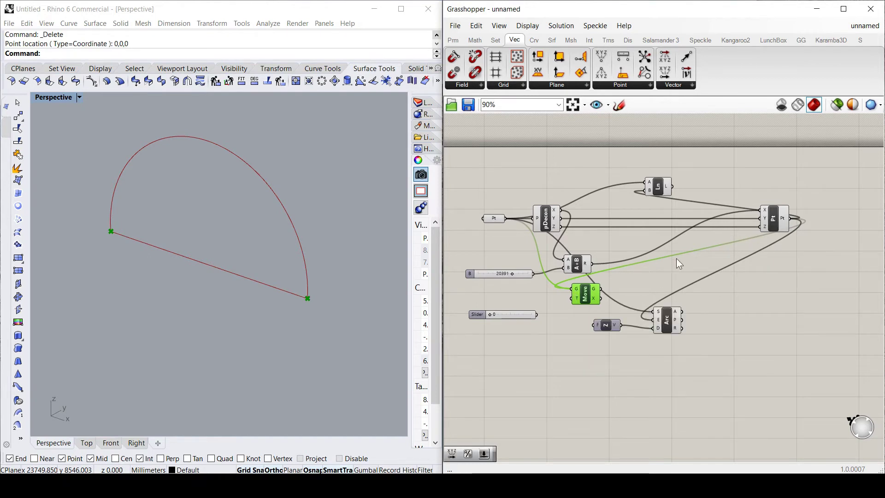
Spread the Arc, Unit Z, Move and slider components apart on the canvas
left_click_drag(702, 360, 607, 307)
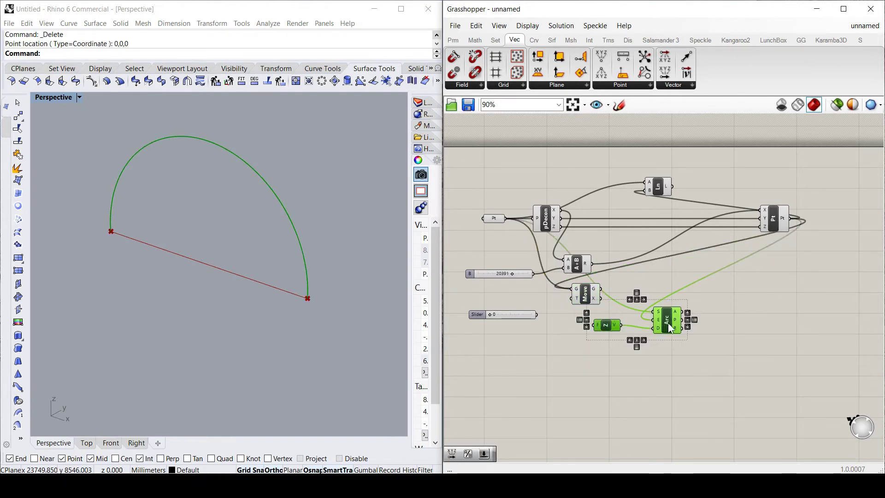
left_click_drag(668, 323, 729, 331)
left_click_drag(592, 296, 627, 320)
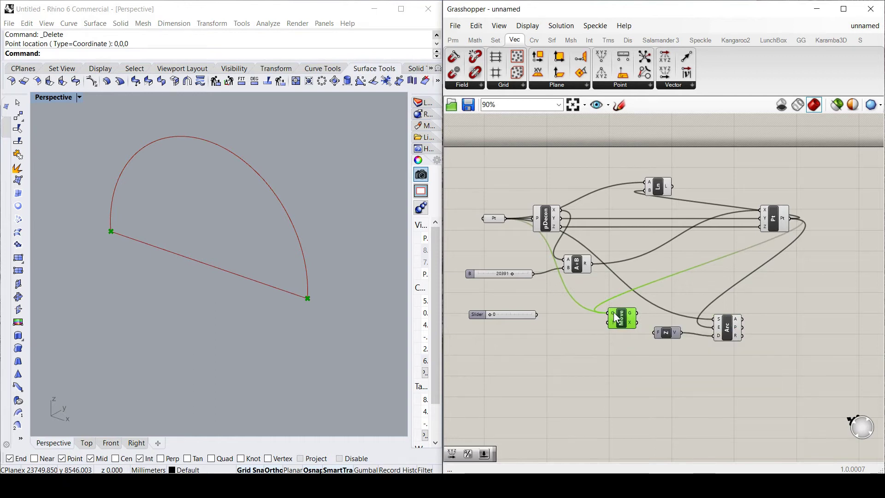
left_click_drag(482, 318, 480, 324)
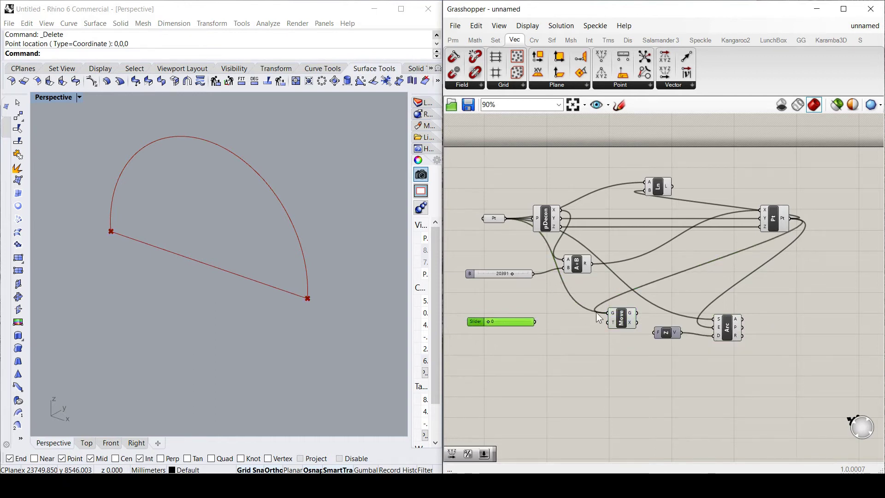
left_click(575, 335)
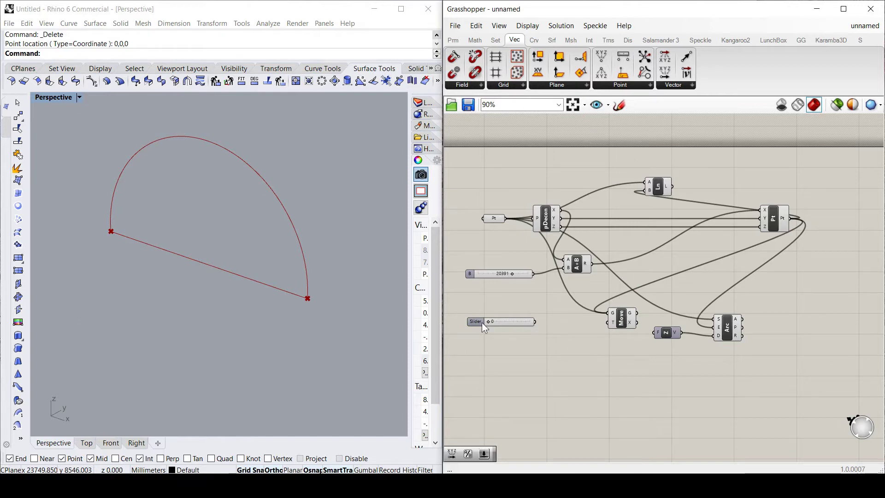
Add a Vector XYZ component and wire its vector into Move's T input
left_click_drag(482, 322, 477, 326)
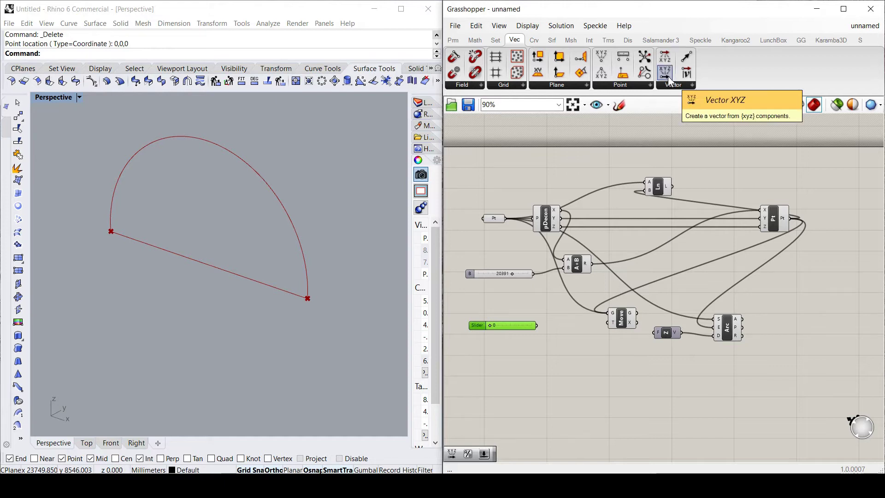
left_click_drag(667, 78, 572, 326)
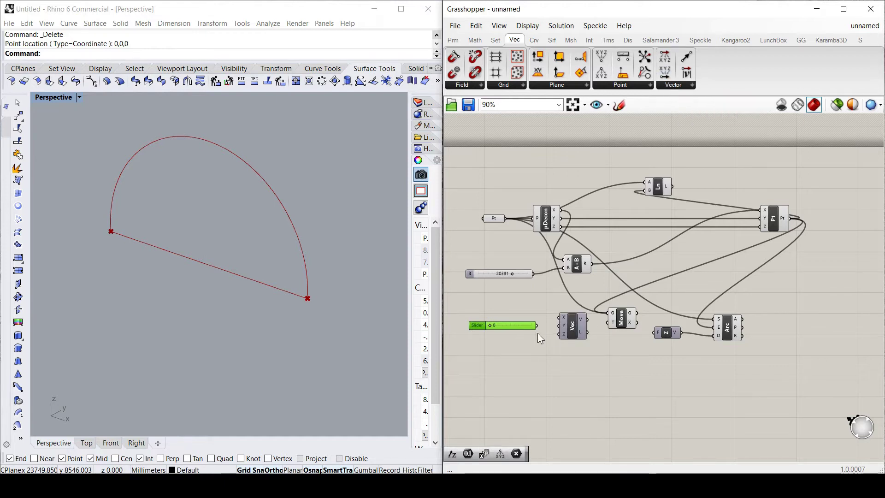
left_click_drag(480, 332, 475, 342)
left_click_drag(573, 331, 555, 350)
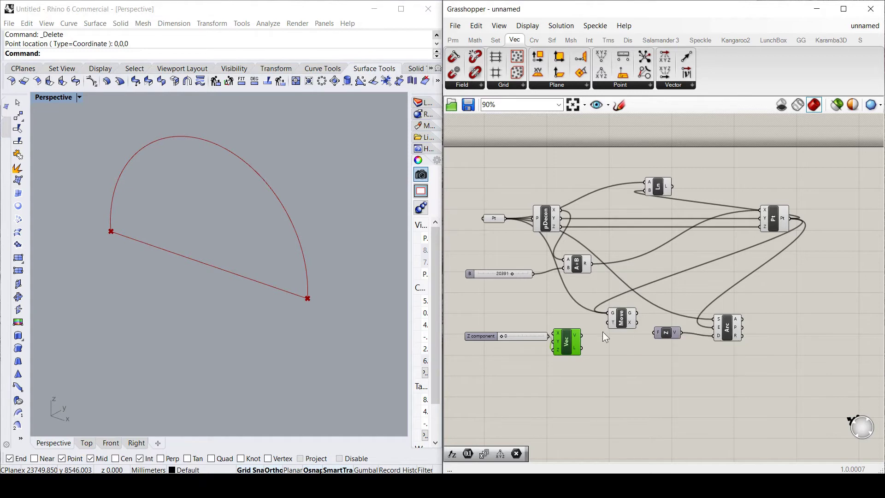
left_click_drag(585, 339, 614, 331)
Drive the vector's Z with the 'Z component' slider raised to 3654
left_click_drag(491, 340, 481, 346)
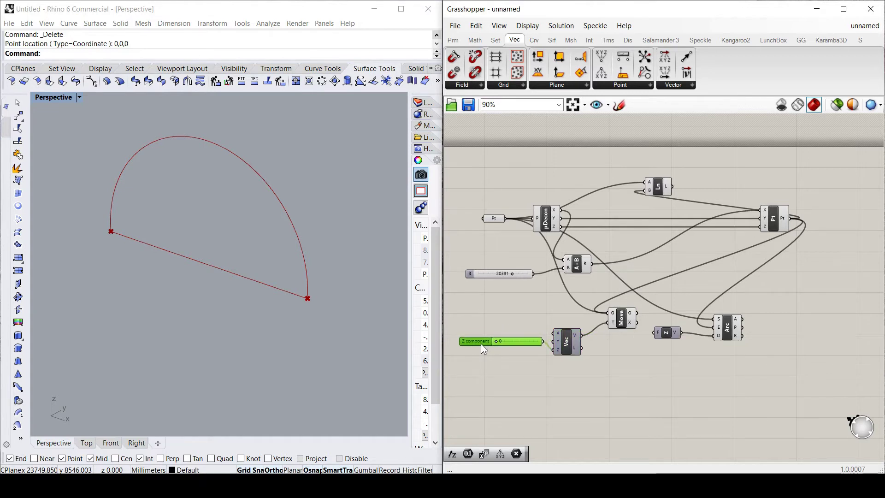
left_click(624, 319)
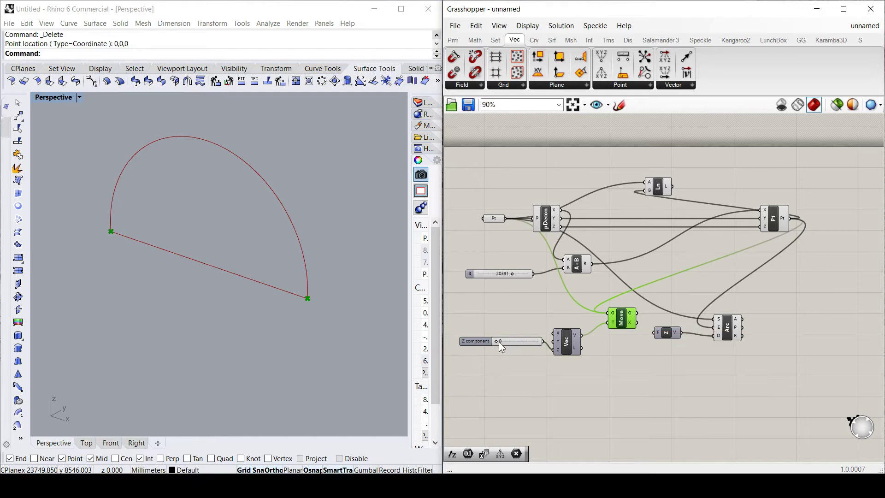
left_click_drag(501, 342, 514, 342)
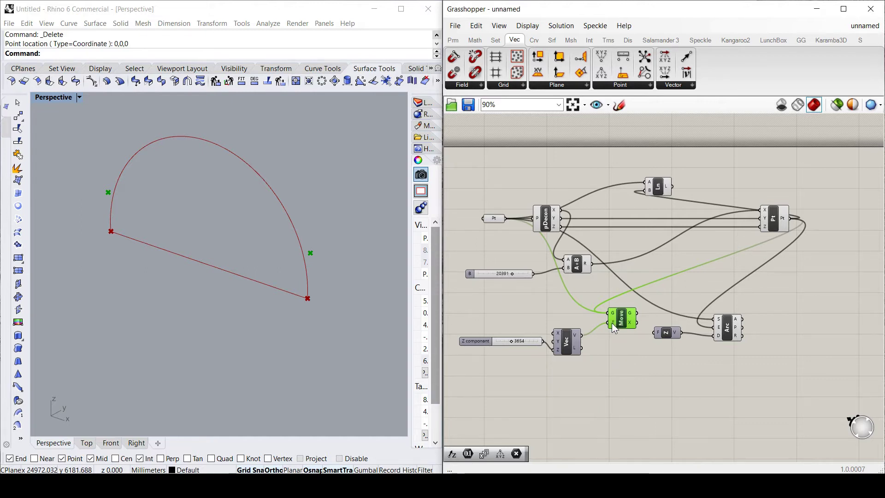
mouse_move(613, 322)
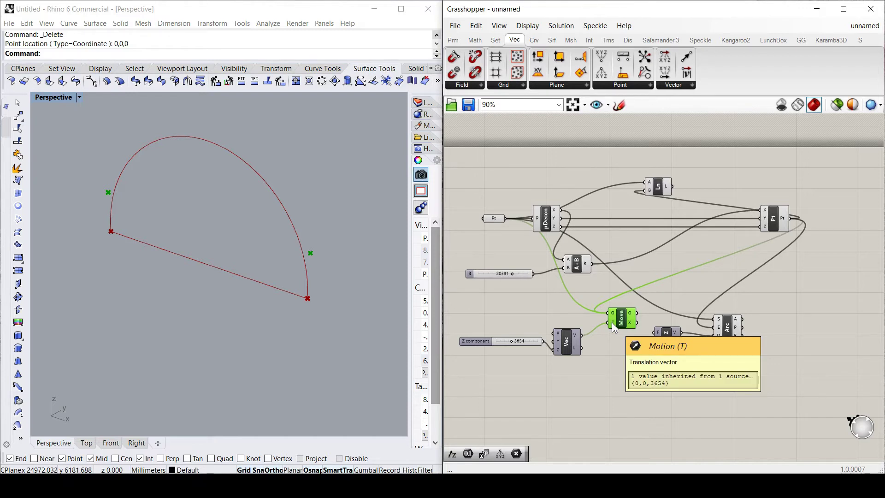
Apply the expression -x to Move's T input to reverse the motion vector
right_click(613, 323)
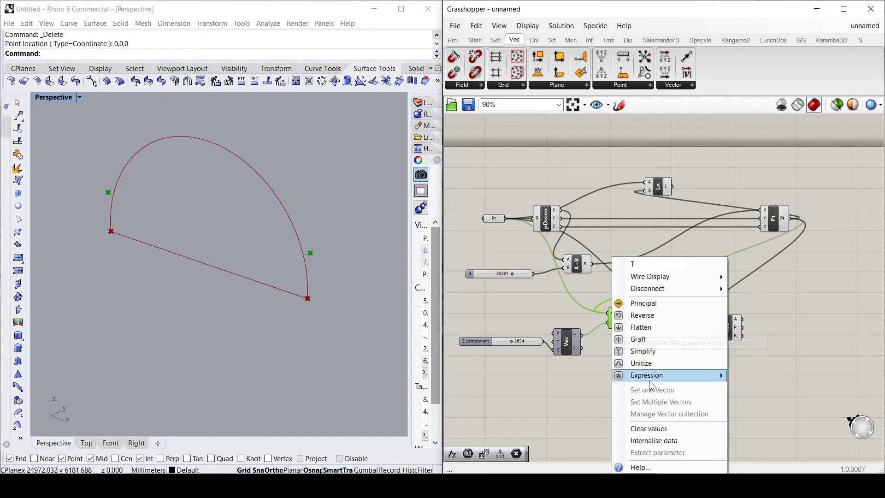
mouse_move(652, 380)
left_click(757, 388)
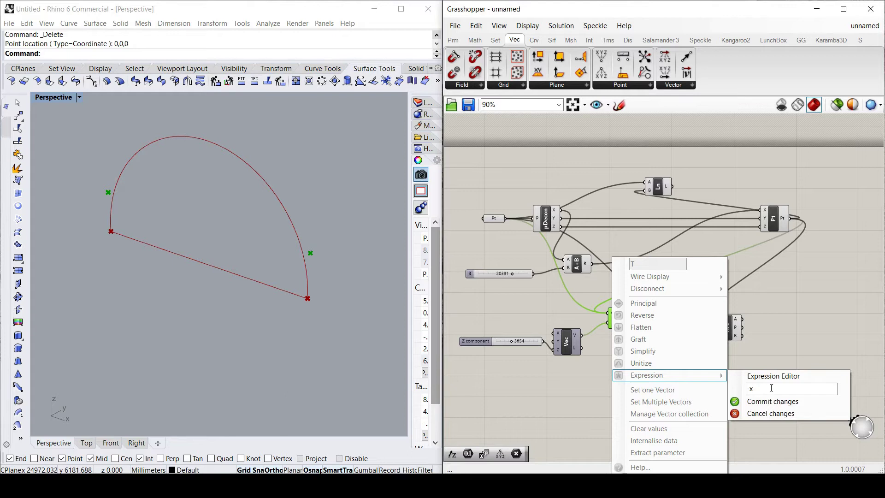
left_click(774, 402)
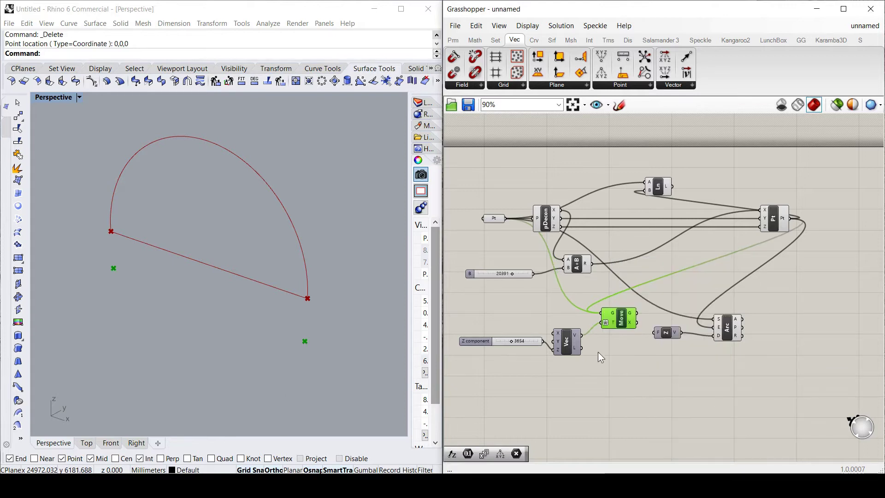
Set the Z component slider to 2657 and move Arc and Z down and right
left_click_drag(466, 345, 517, 351)
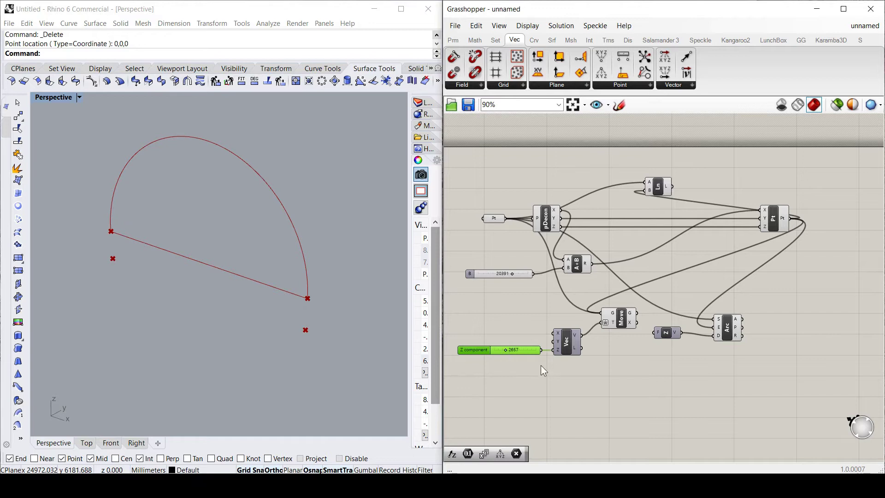
left_click(541, 365)
scroll(696, 364, "up", 2)
left_click_drag(772, 387, 618, 295)
left_click_drag(719, 313, 736, 356)
Check Move's lowered end points and recentre the canvas on Move and Arc
left_click(658, 276)
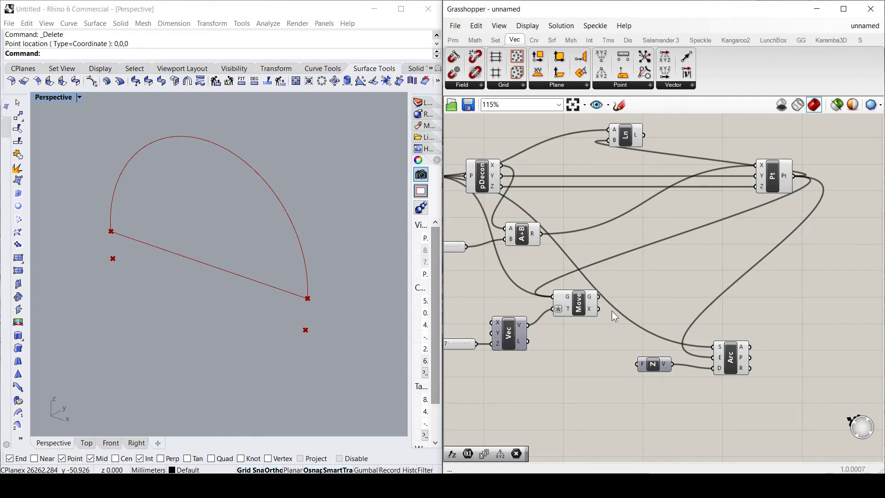
mouse_move(590, 298)
scroll(710, 295, "down", 2)
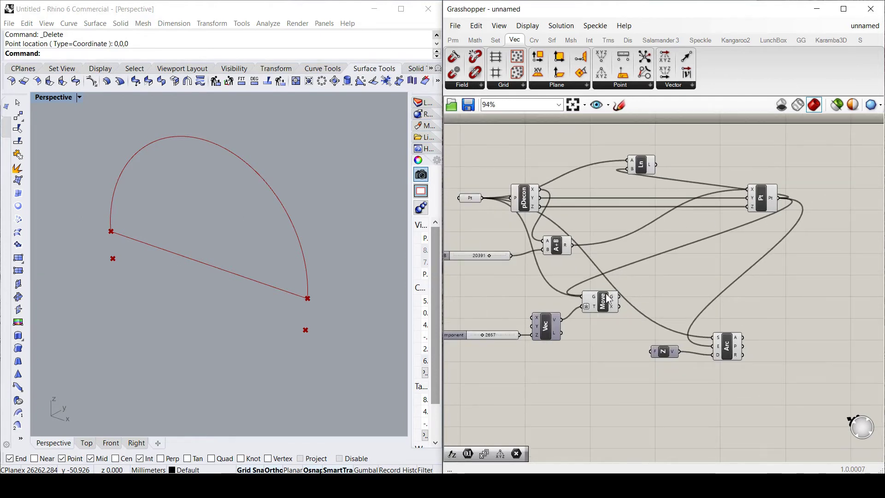
scroll(607, 296, "up", 2)
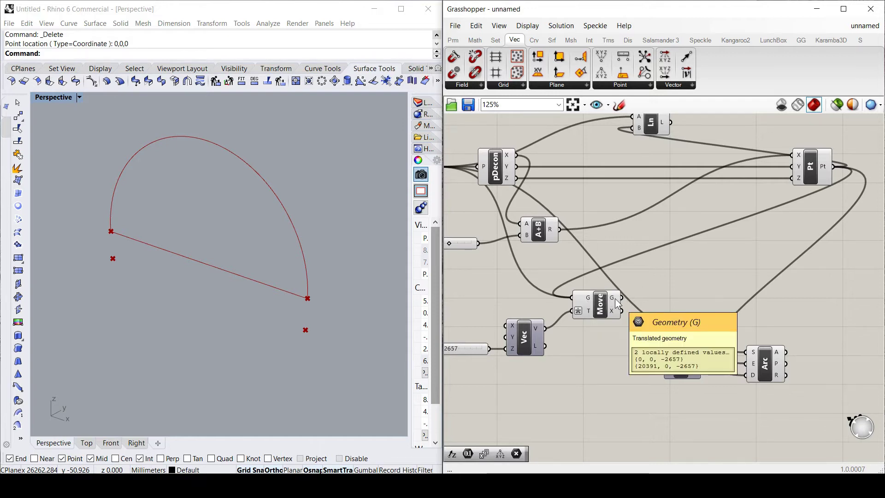
right_click_drag(616, 303, 580, 302)
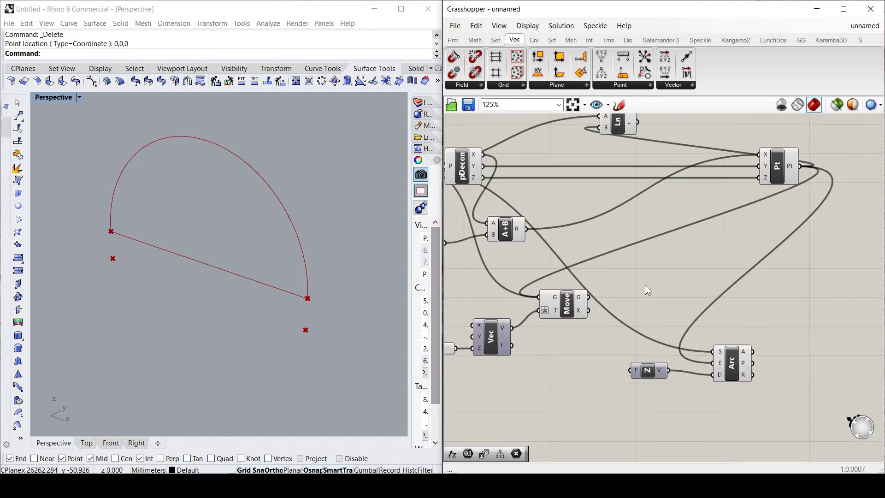
left_click(496, 40)
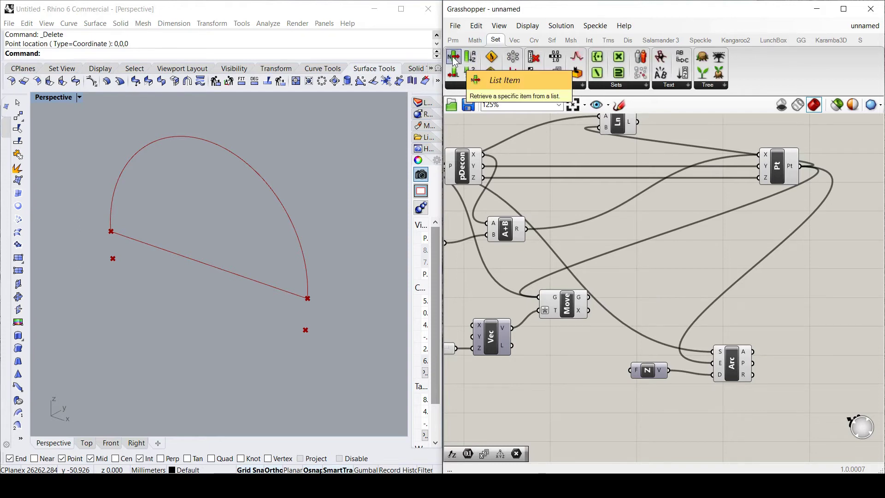
Add a List Item component fed by Move's G output into its L input
left_click_drag(454, 59, 664, 310)
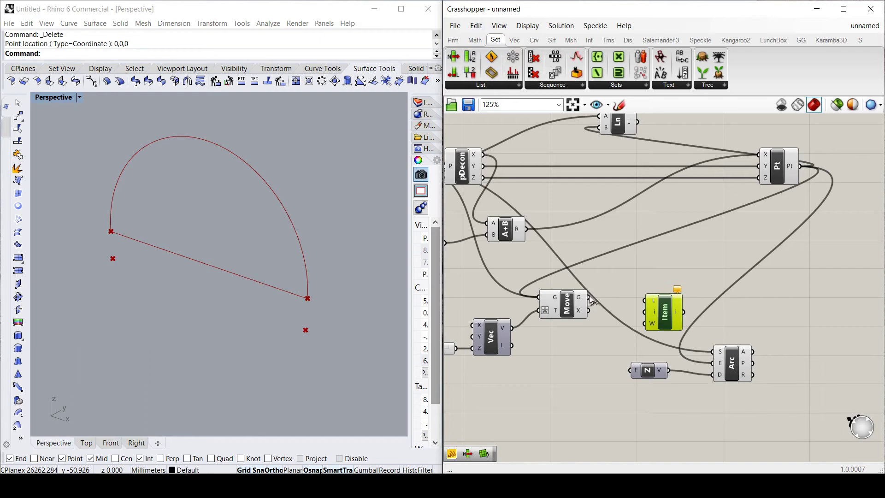
left_click_drag(590, 297, 657, 315)
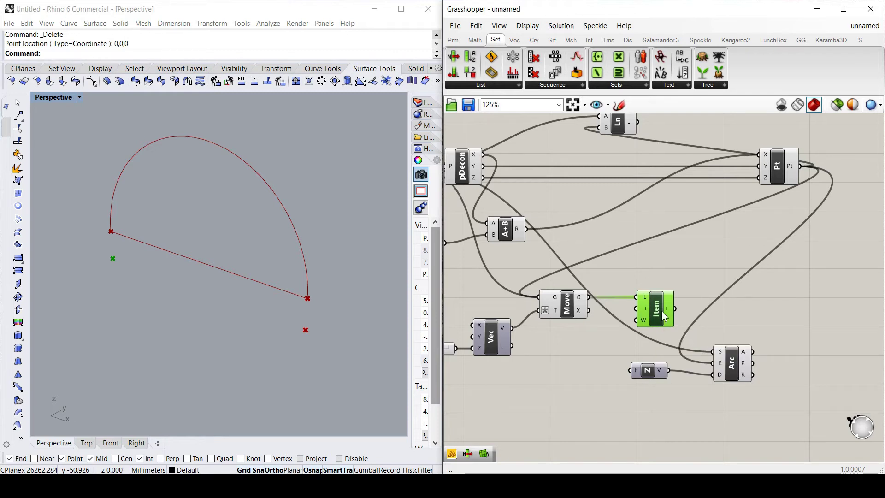
scroll(678, 314, "up", 5)
scroll(677, 304, "up", 4)
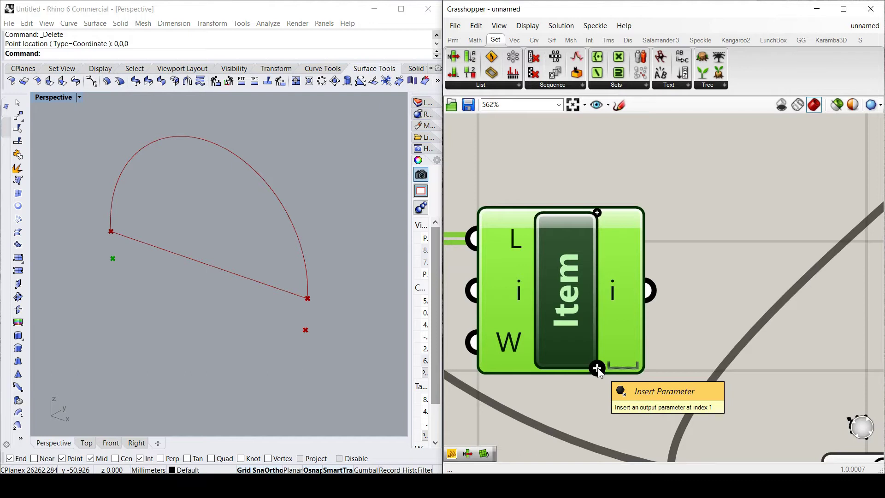
Give List Item a single extra +1 output for the following item
left_click(598, 369)
scroll(637, 291, "down", 3)
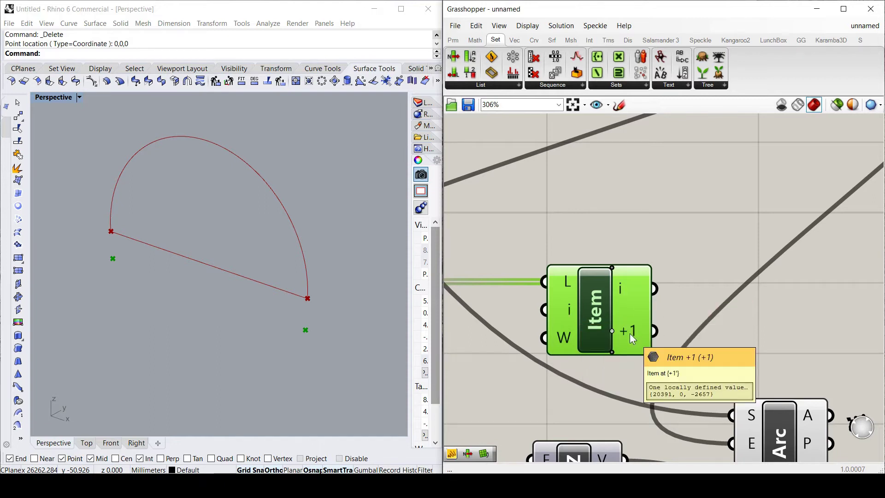
scroll(630, 334, "up", 3)
left_click(594, 368)
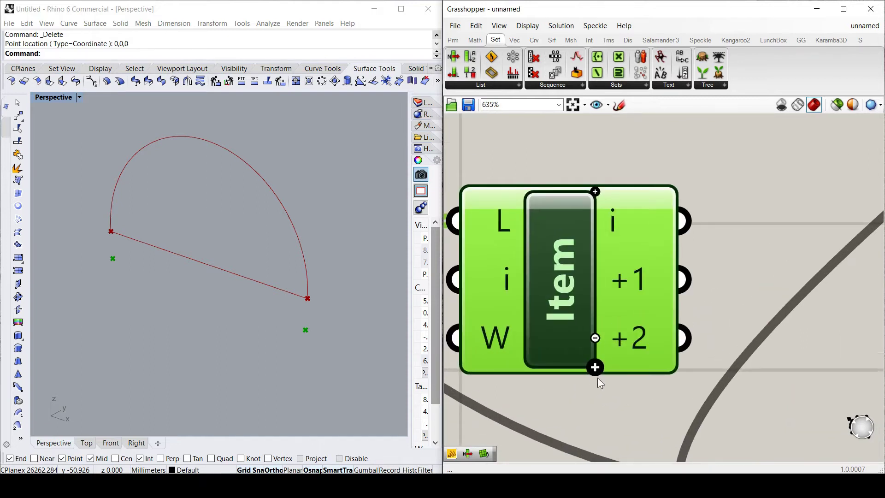
left_click(594, 341)
scroll(641, 351, "down", 2)
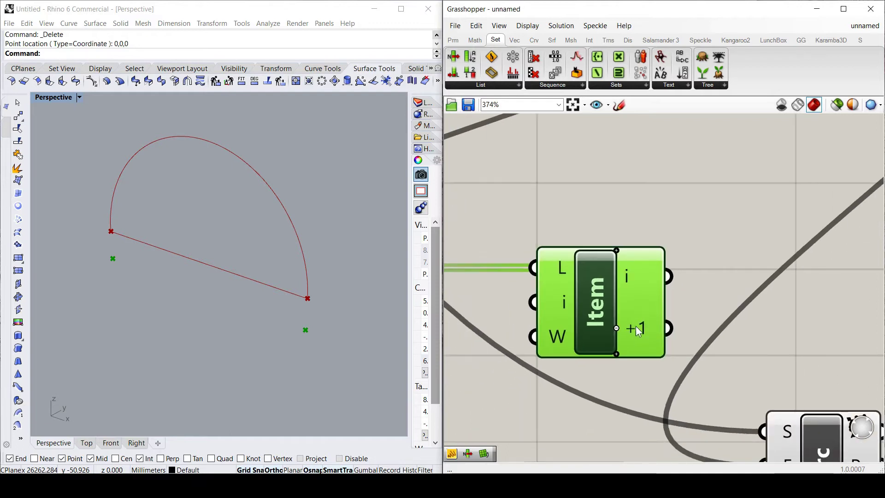
scroll(635, 326, "down", 5)
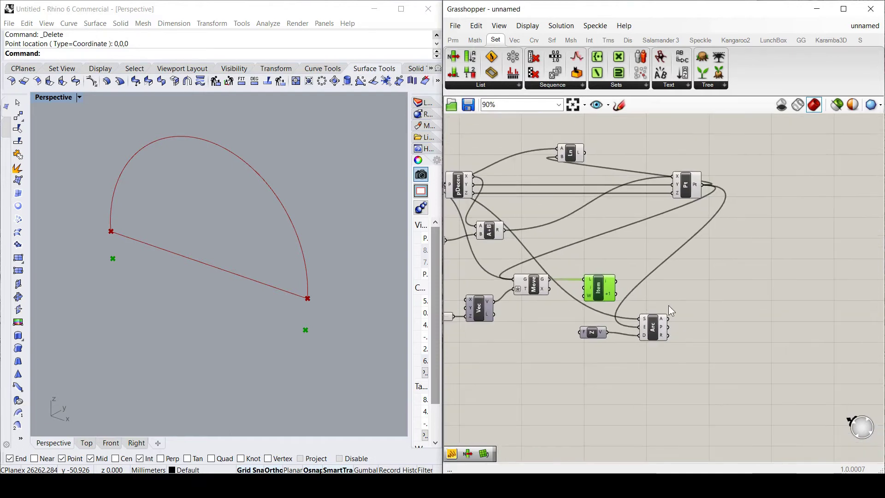
scroll(611, 290, "up", 1)
Wire List Item's i output into Arc's S and its +1 output into Arc's E
left_click_drag(673, 342, 692, 287)
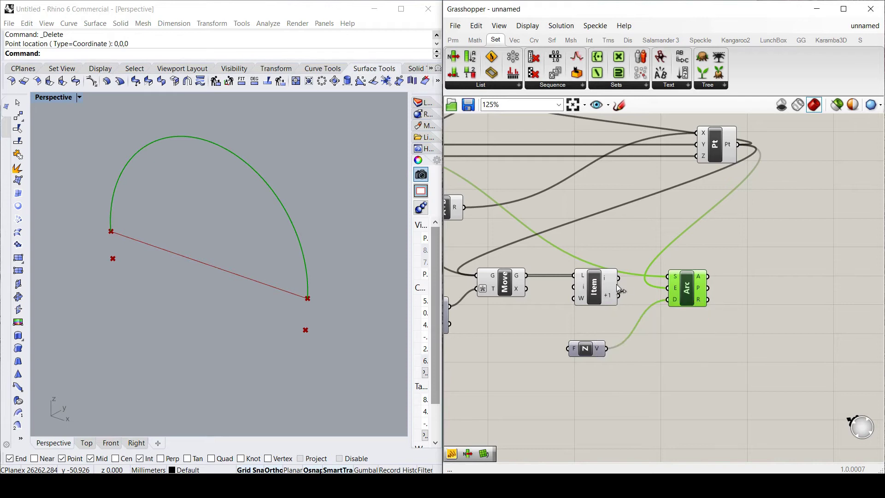
left_click_drag(668, 278, 669, 277)
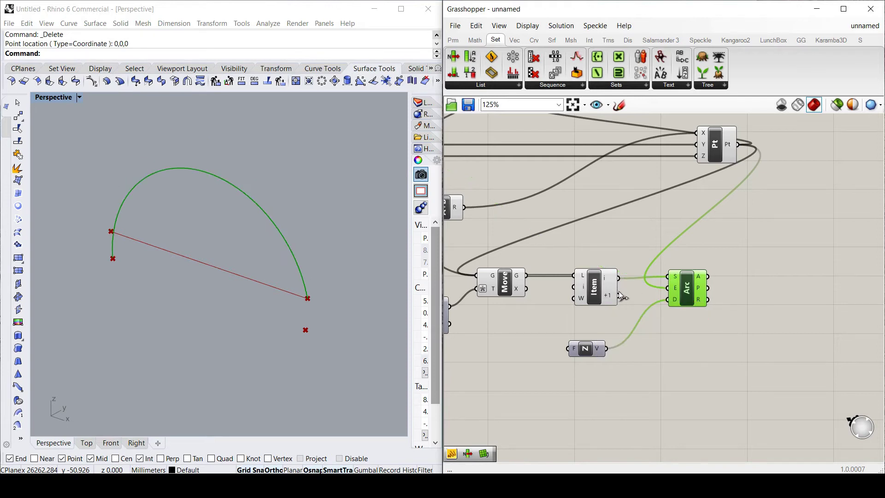
left_click_drag(618, 295, 671, 288)
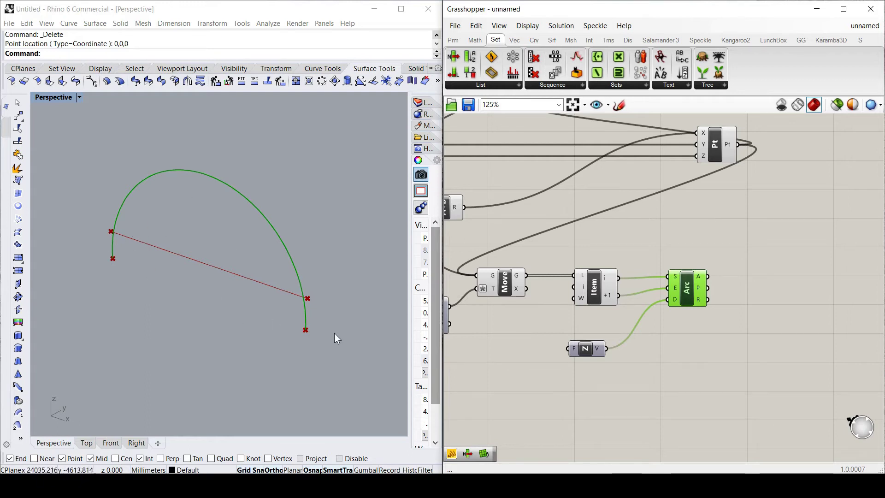
left_click(643, 367)
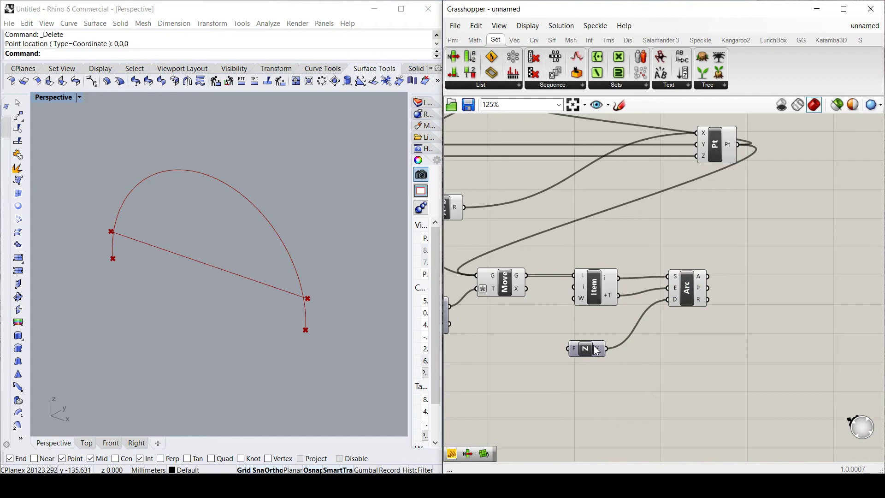
Zoom the canvas out from 125% to 68% and pan to show the whole definition
scroll(823, 335, "down", 3)
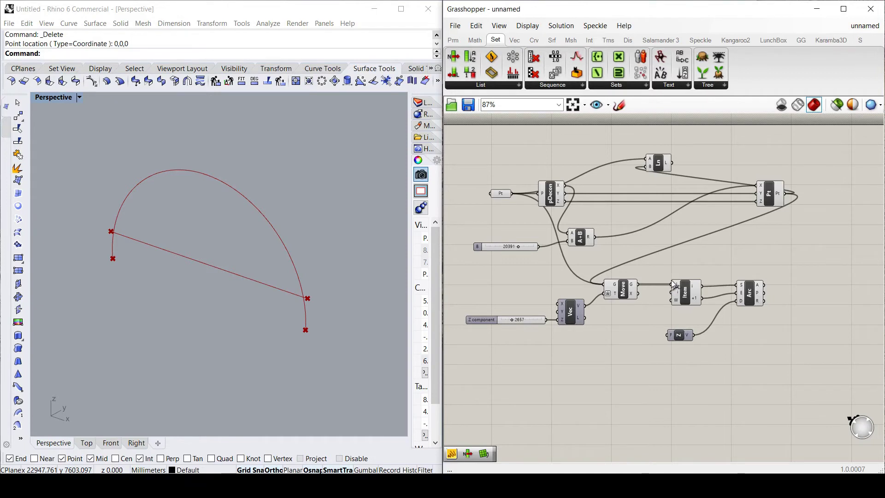
right_click_drag(673, 284, 649, 299)
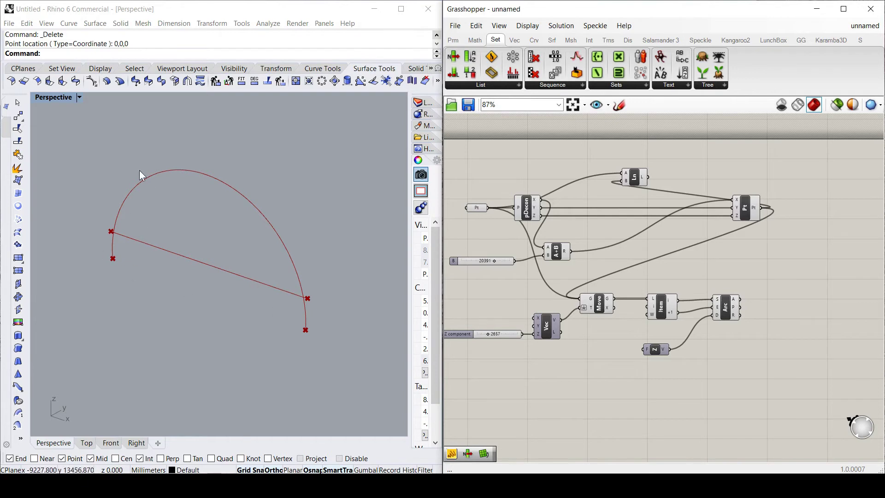
scroll(679, 275, "down", 1)
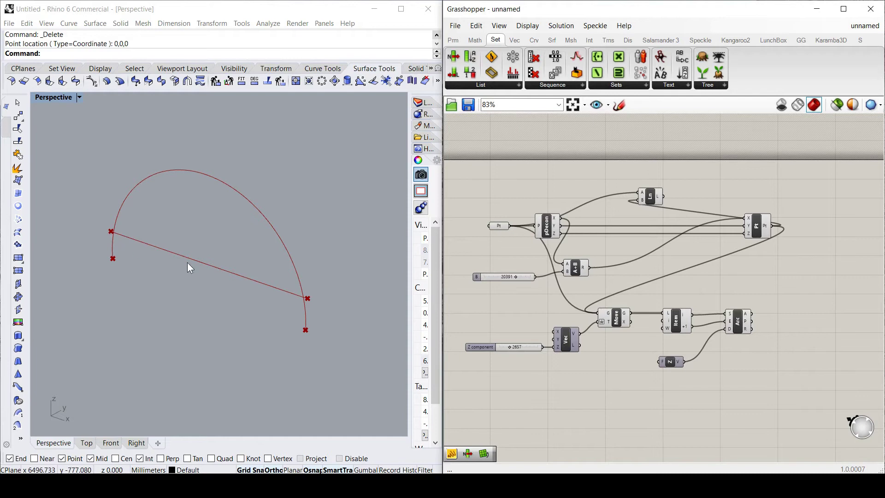
scroll(638, 259, "down", 1)
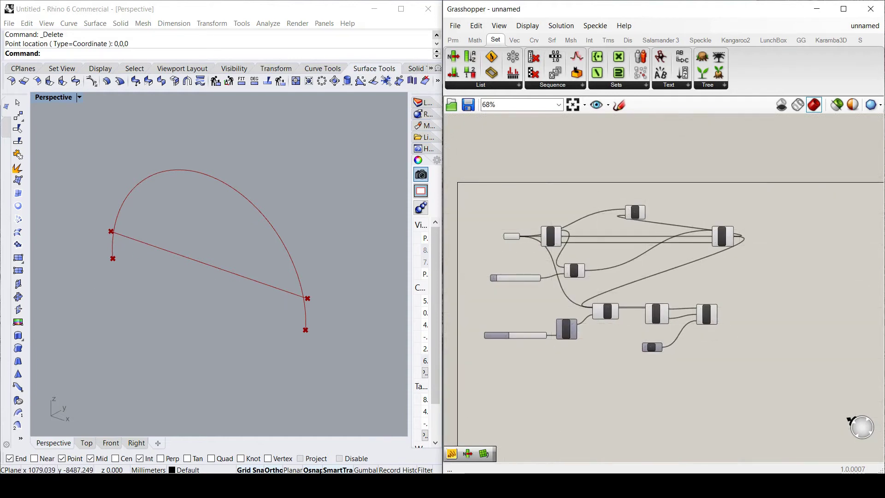
Place a Divide Curve component from the 'divide' search, near the line component
double_click(701, 276)
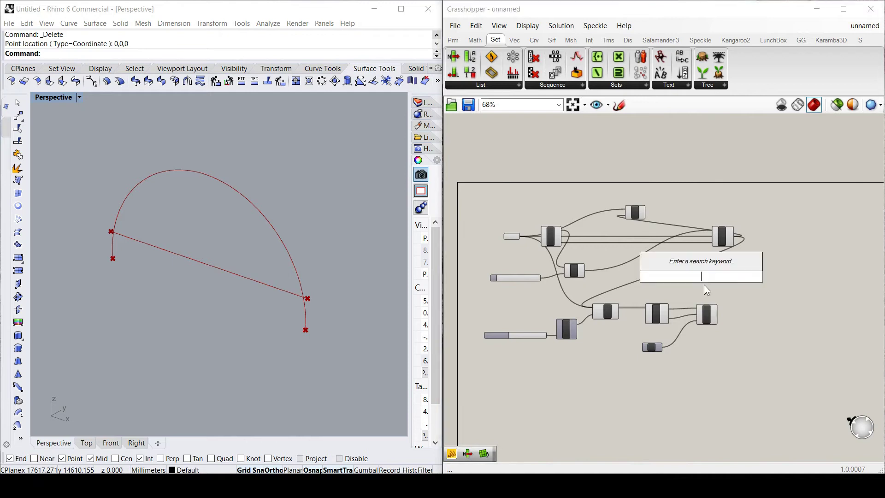
type("divide")
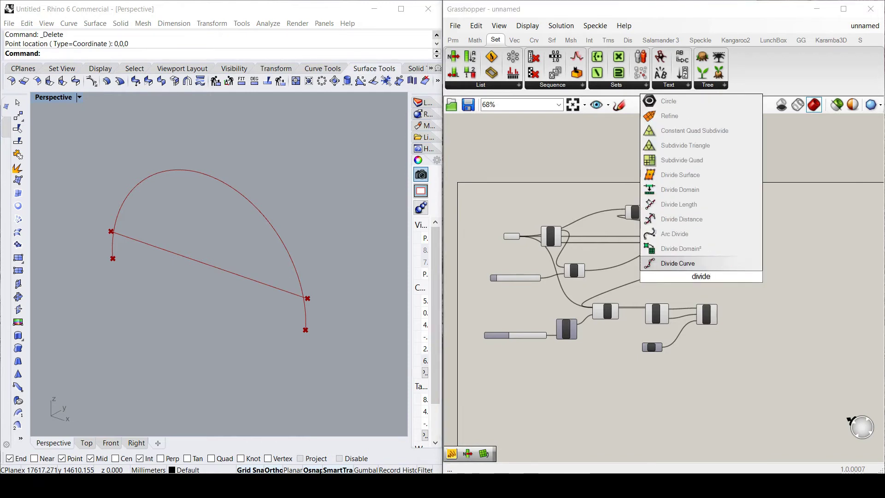
left_click(687, 266)
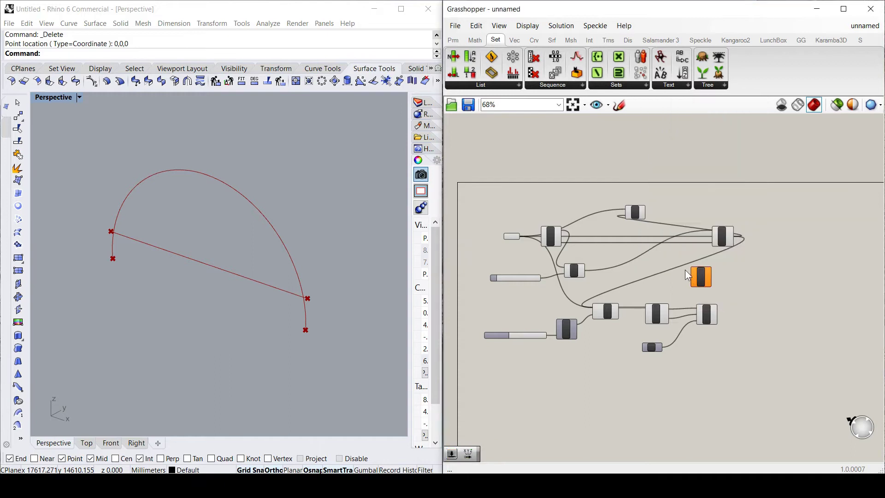
scroll(703, 278, "up", 4)
left_click_drag(704, 278, 630, 261)
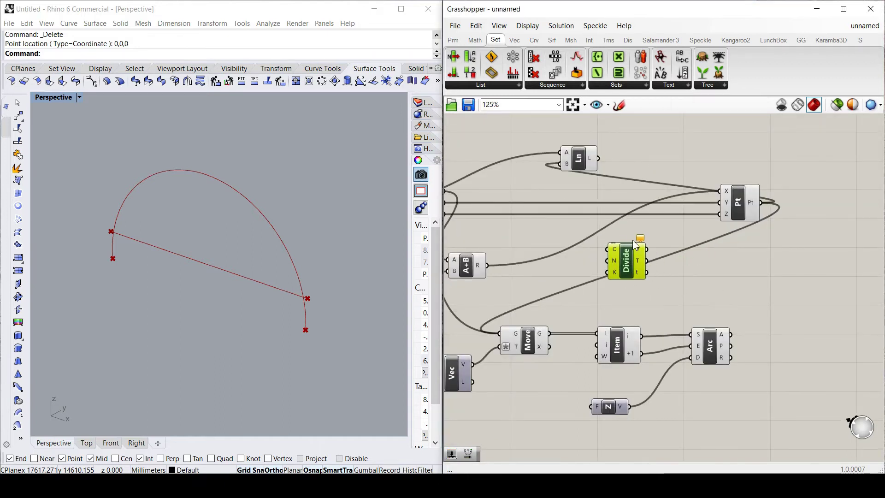
scroll(641, 270, "down", 5)
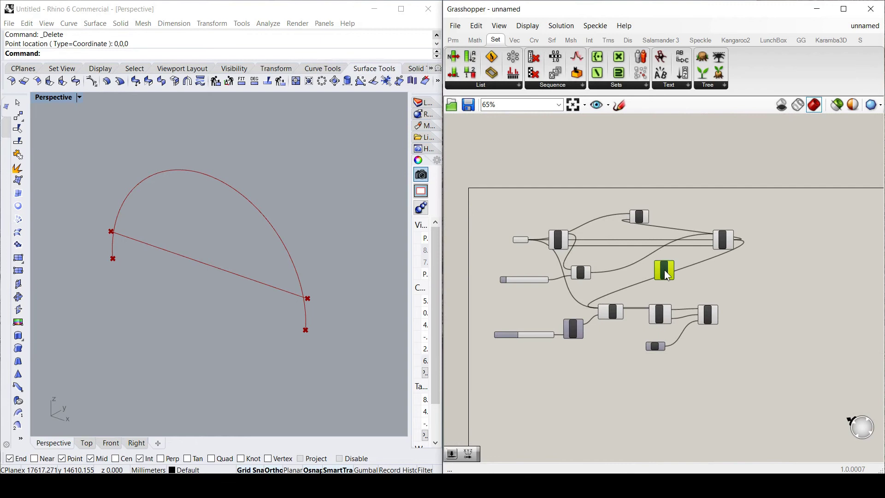
scroll(668, 275, "up", 4)
Feed the Ln road line's L output into Divide Curve's C input
left_click(634, 213)
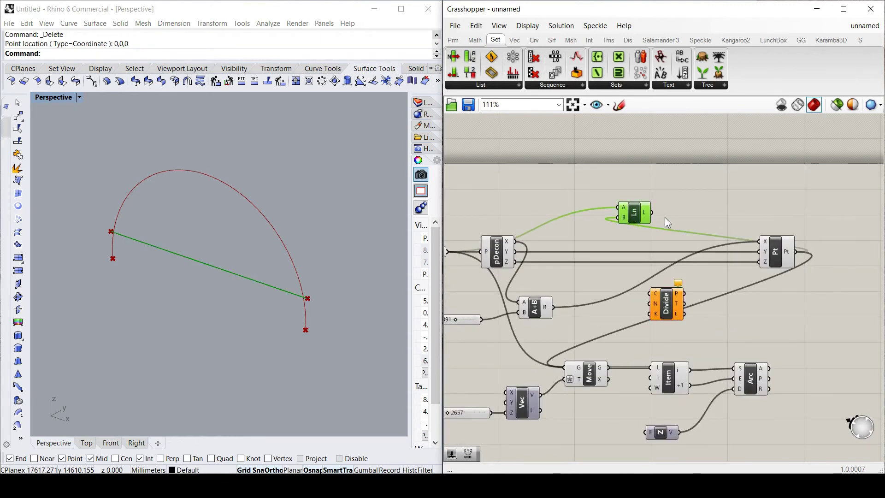
left_click_drag(657, 226, 656, 301)
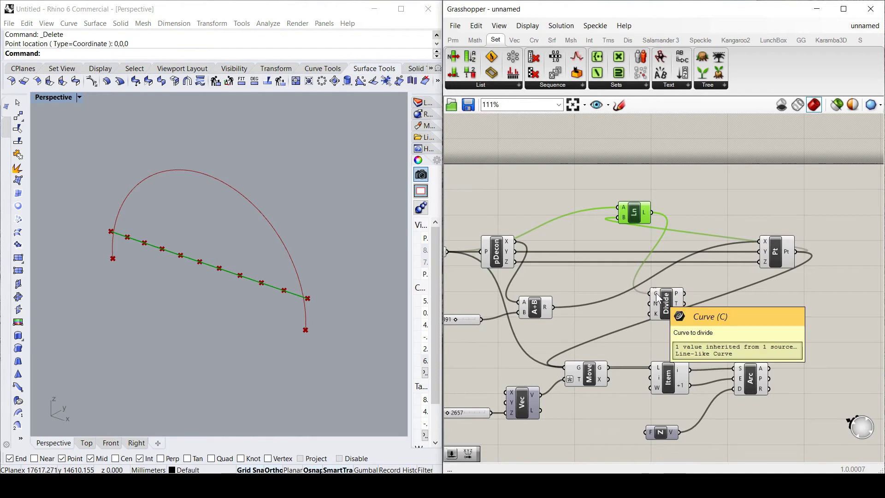
mouse_move(657, 311)
scroll(760, 303, "down", 3)
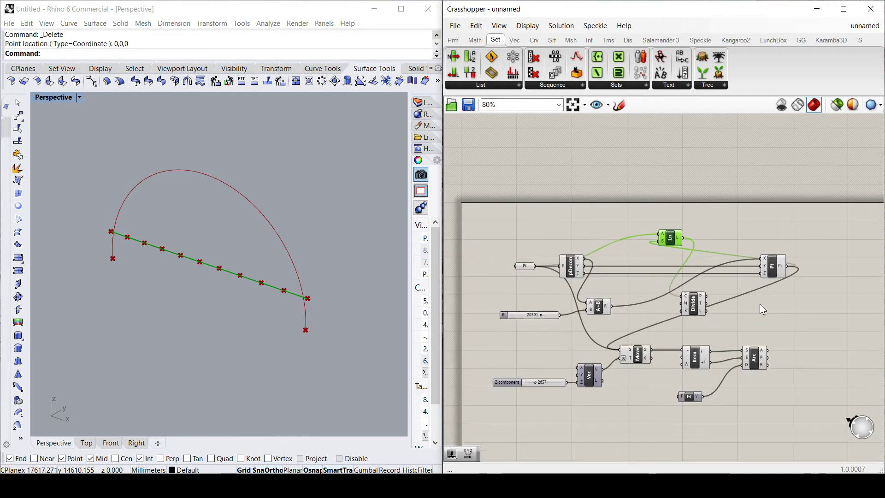
scroll(532, 317, "up", 3)
Add a Number Slider with maximum 14 and whole-number (N) rounding
left_click_drag(552, 329, 540, 352)
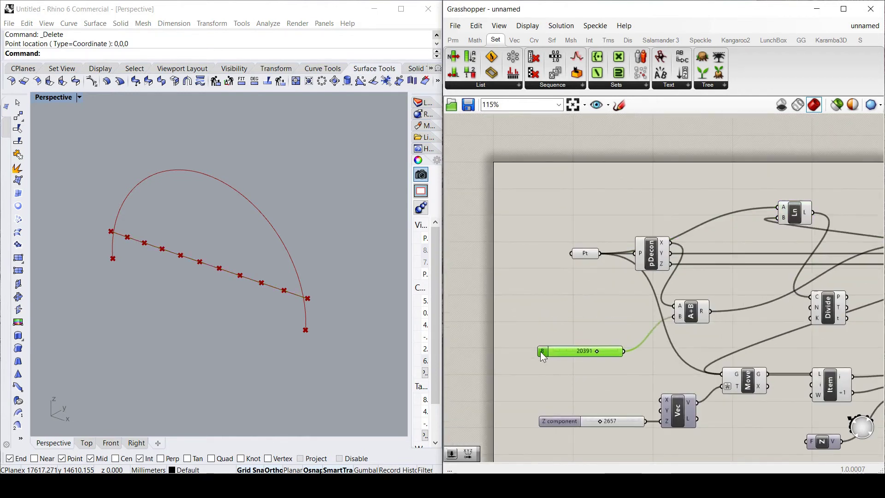
double_click(551, 324)
type("slider")
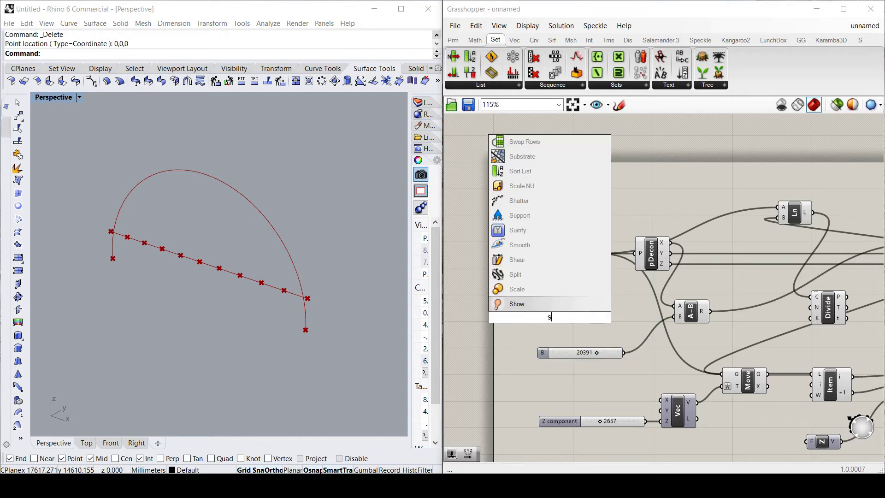
left_click(530, 289)
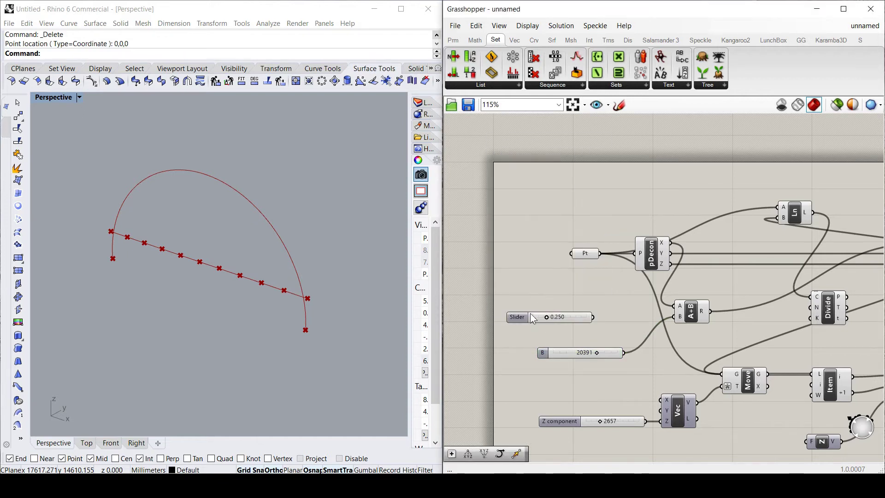
double_click(517, 319)
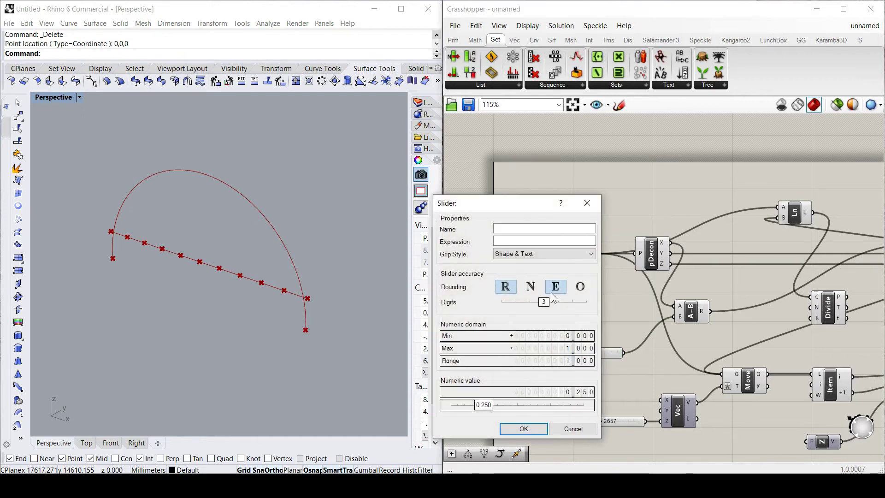
double_click(560, 349)
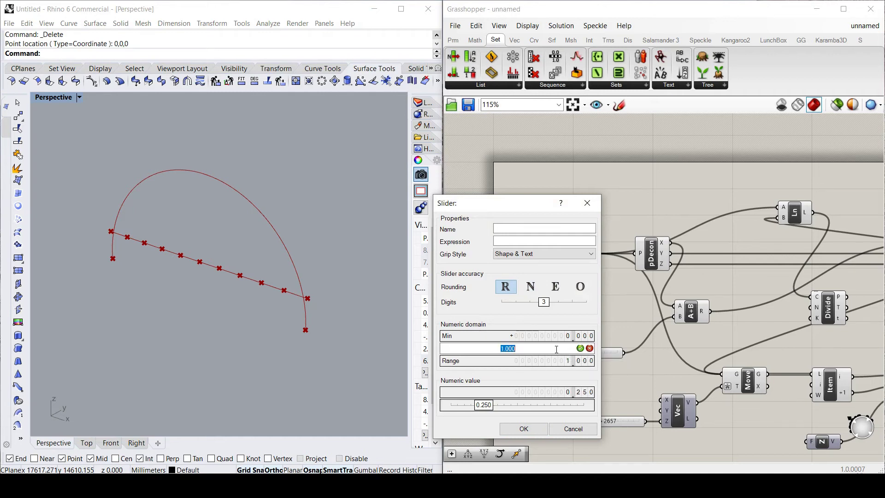
type("14")
left_click(580, 349)
left_click(531, 287)
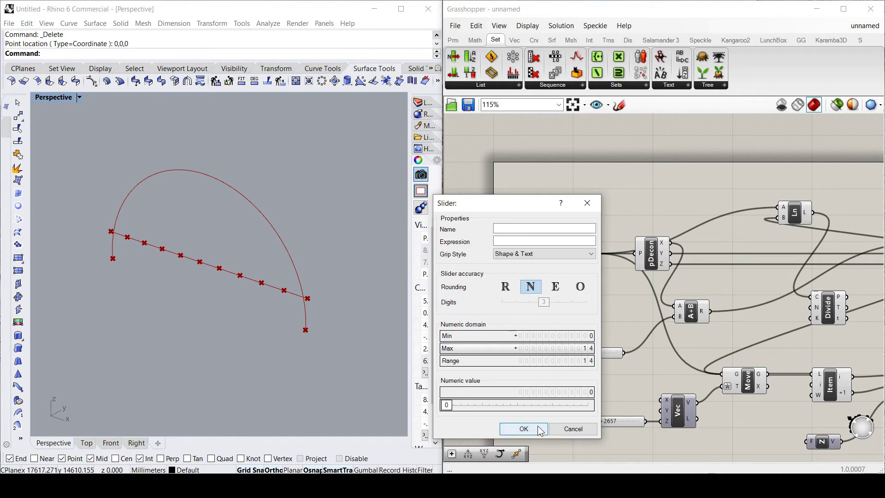
left_click(524, 427)
Connect the Count slider to Divide Curve's N input
scroll(602, 325, "down", 2)
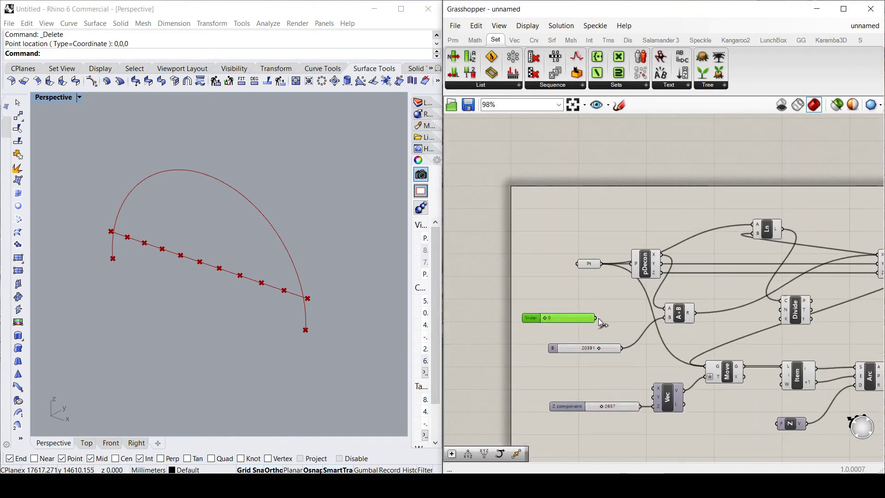
left_click_drag(597, 317, 779, 311)
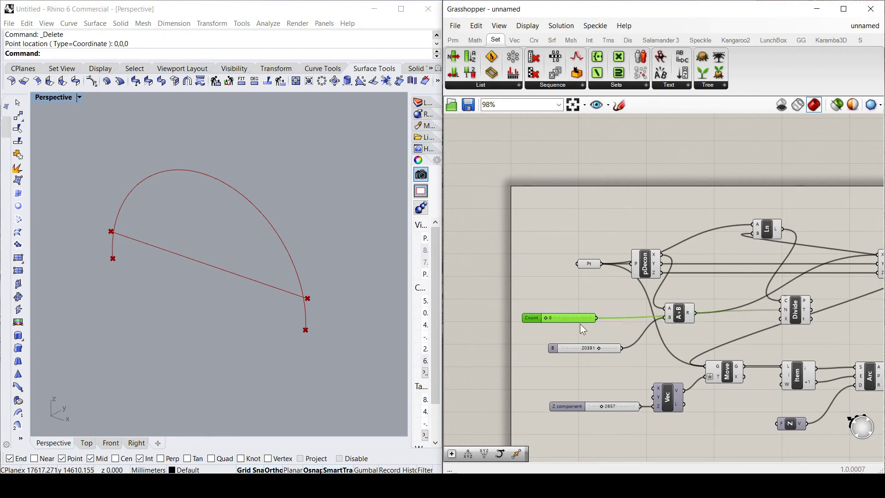
left_click_drag(533, 316, 594, 316)
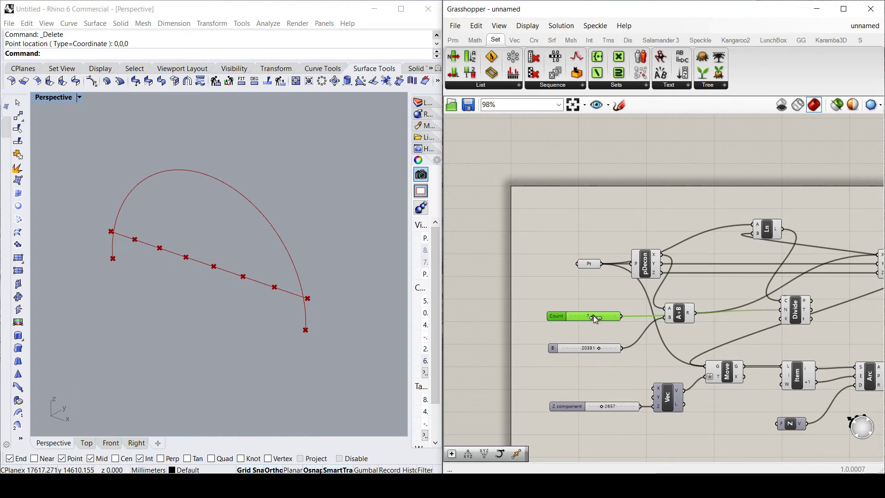
Set the Count slider to 7, dividing the road line into 7 segments
left_click(477, 294)
scroll(476, 295, "down", 2)
scroll(619, 318, "up", 1)
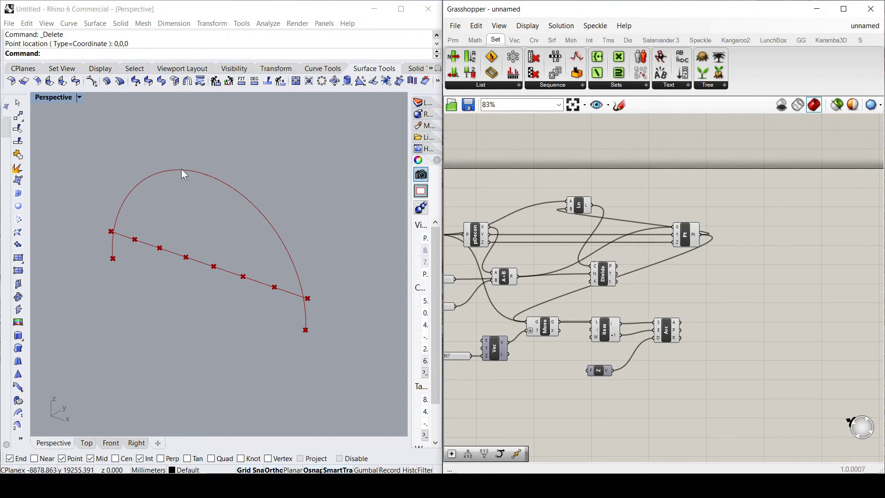
scroll(629, 303, "down", 1)
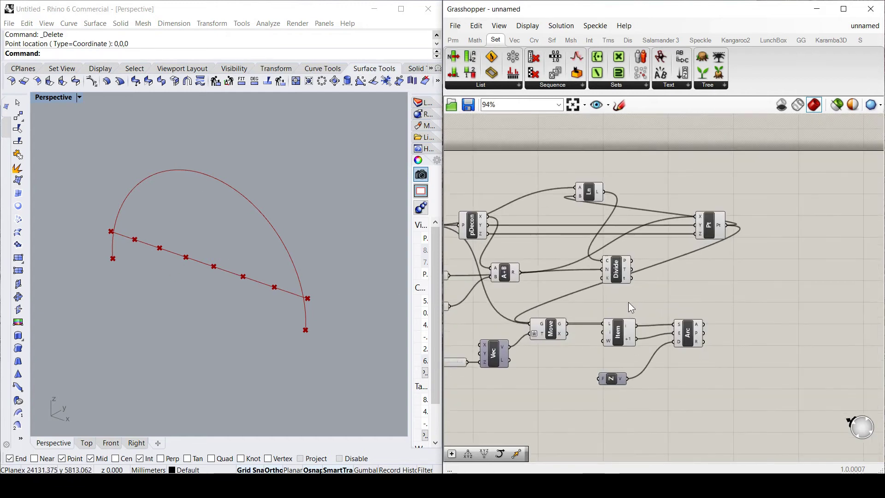
scroll(624, 288, "down", 1)
scroll(631, 281, "up", 3)
Move the A+B component right and Divide Curve down and right on the canvas
left_click(662, 270)
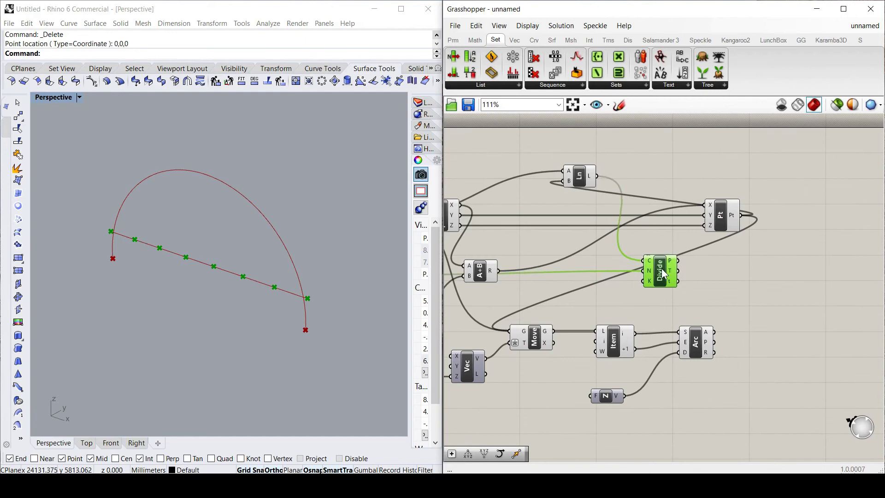
left_click(514, 275)
left_click_drag(514, 275, 597, 264)
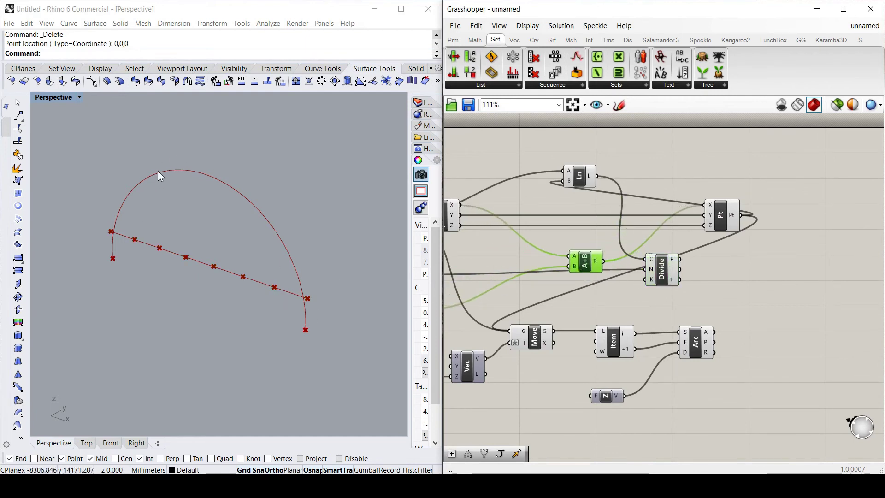
left_click(724, 275)
left_click_drag(662, 273, 673, 290)
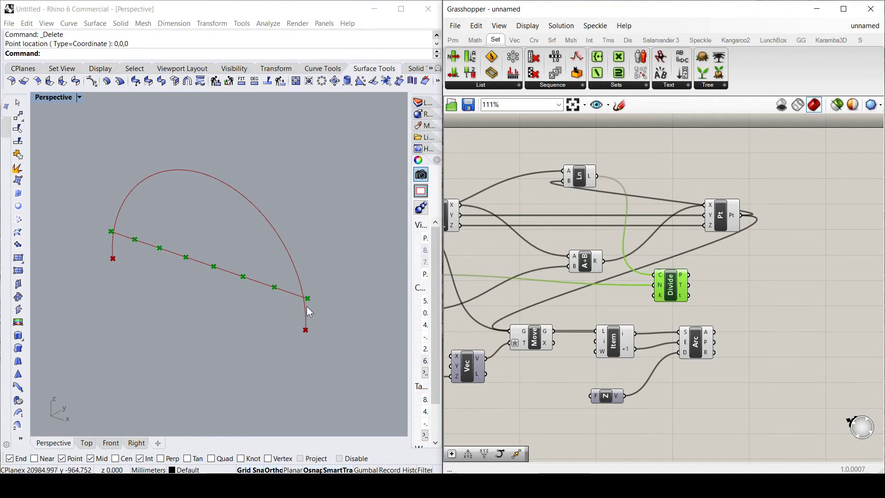
left_click(732, 277)
scroll(721, 289, "down", 2)
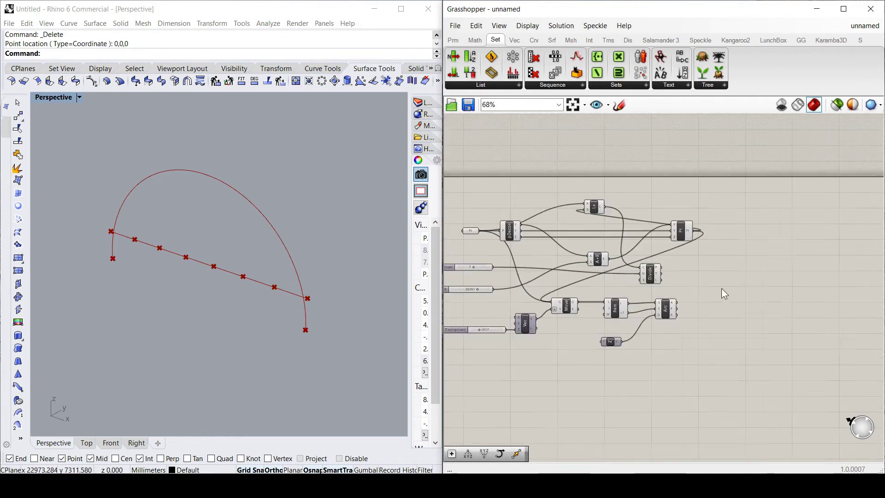
scroll(715, 287, "up", 3)
Test a duplicated Divide Curve on the arc, then delete the copy
left_click(619, 271)
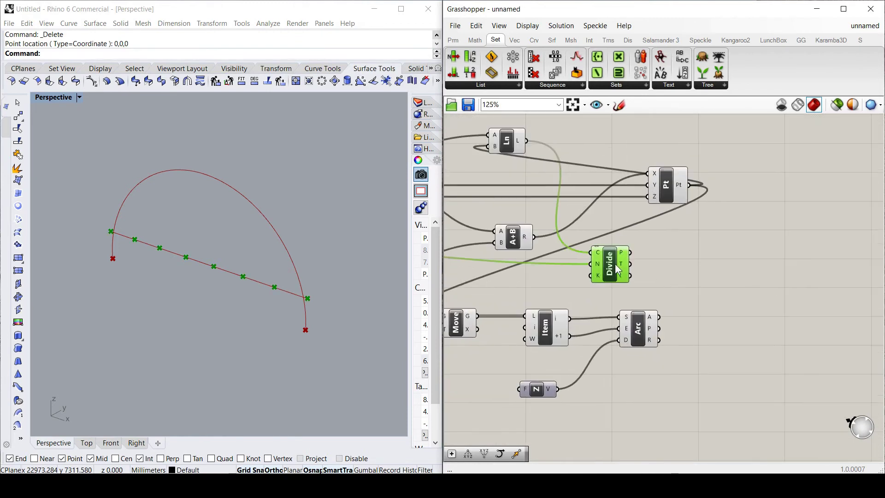
left_click_drag(619, 271, 723, 313, "alt")
left_click_drag(661, 318, 703, 299)
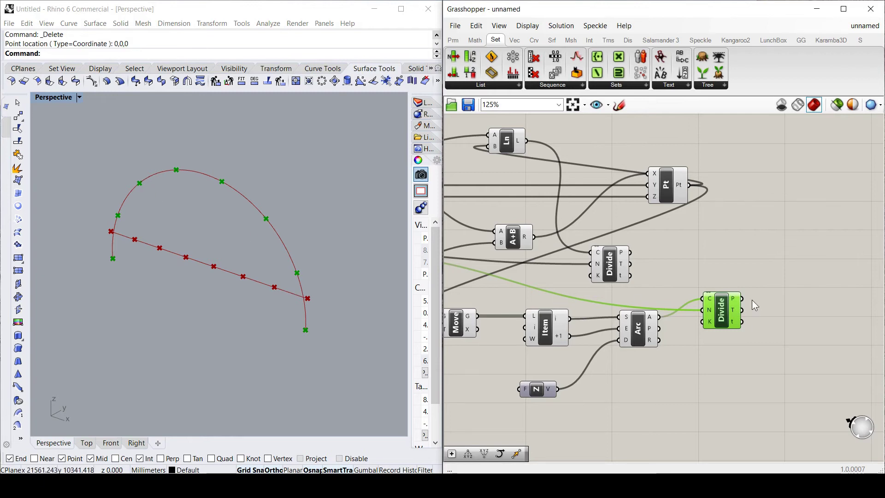
key("Delete")
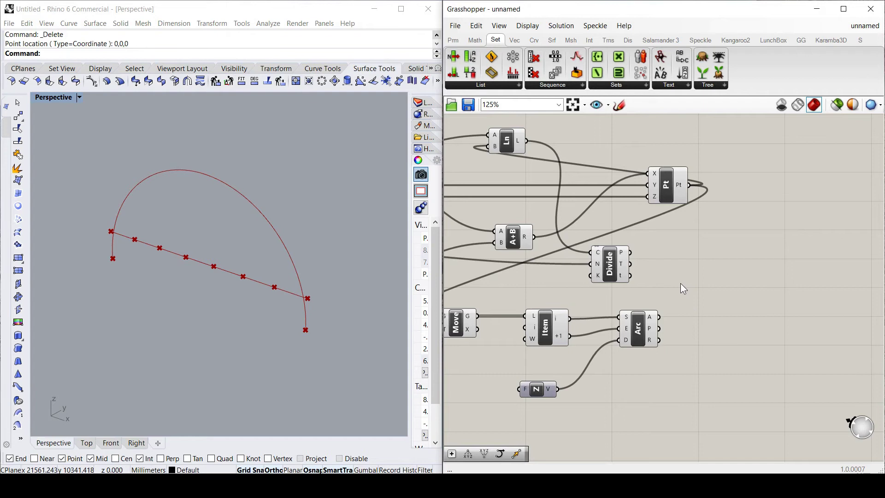
right_click_drag(680, 283, 718, 303)
Place a Curve | Plane intersection component found by searching 'pcx'
double_click(725, 300)
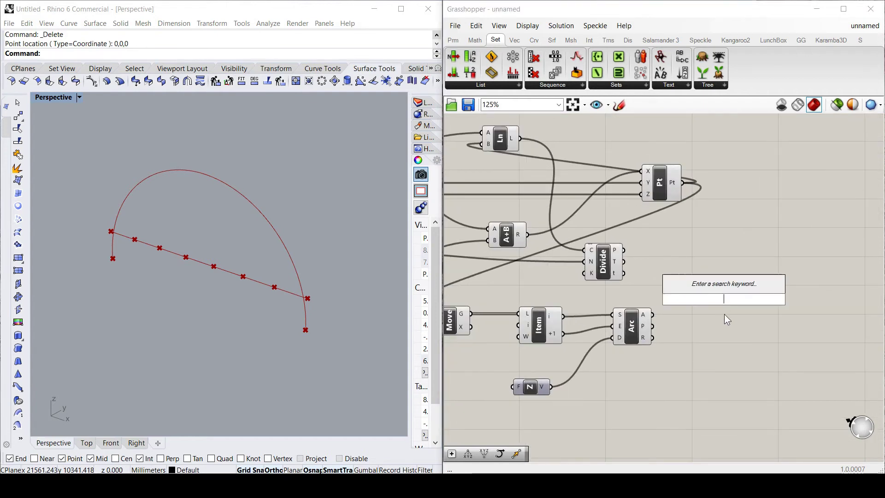
type("pc")
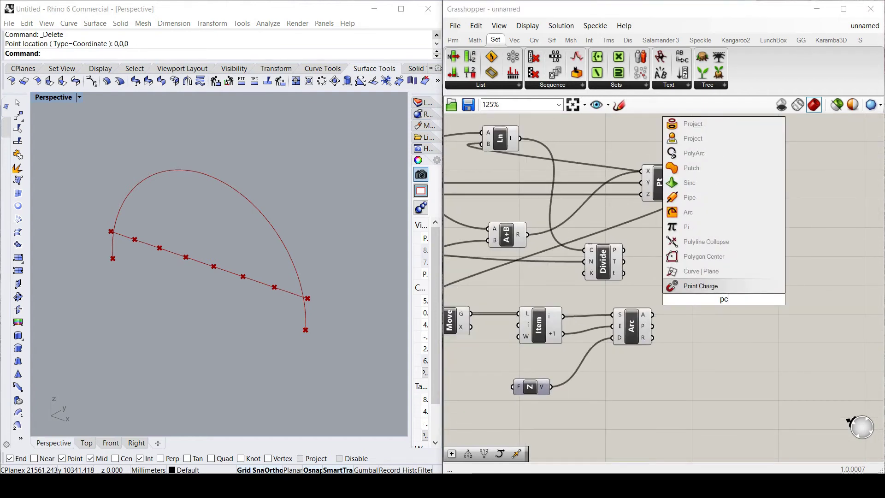
type("x")
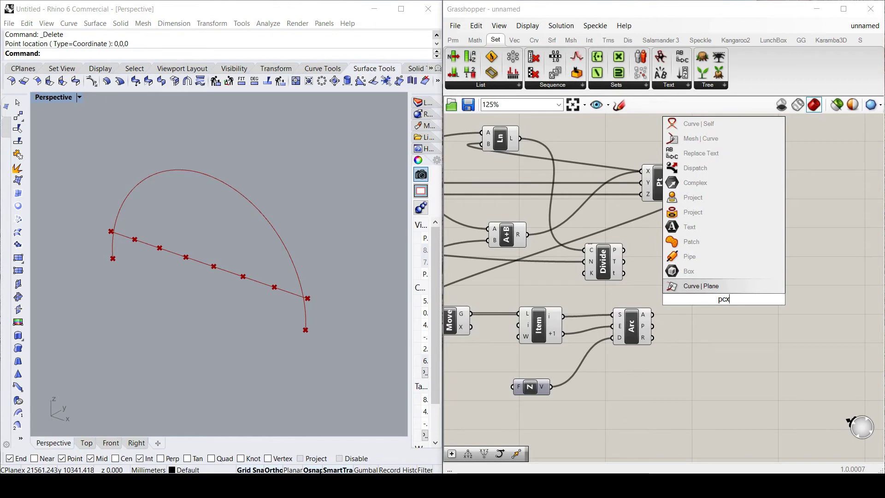
left_click(713, 289)
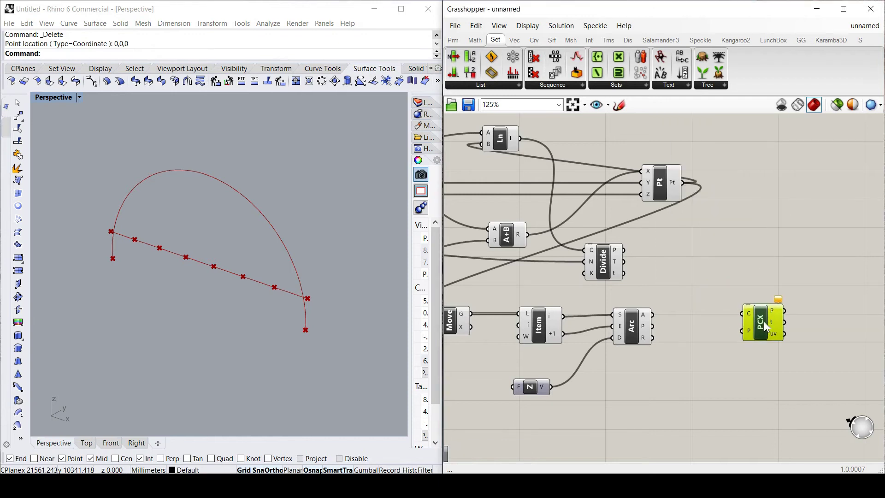
left_click_drag(604, 267, 605, 258)
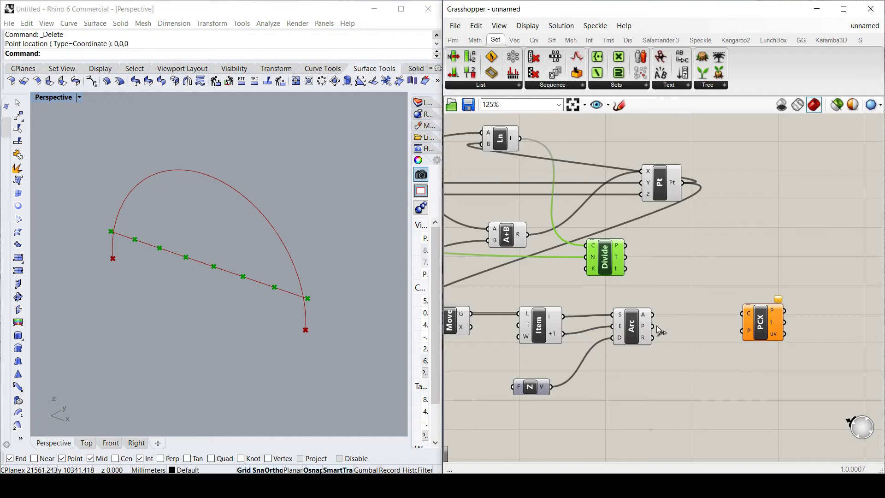
Feed Arc's A output into the Curve | Plane component's C input
left_click_drag(654, 315, 743, 315)
mouse_move(620, 248)
left_click(689, 276)
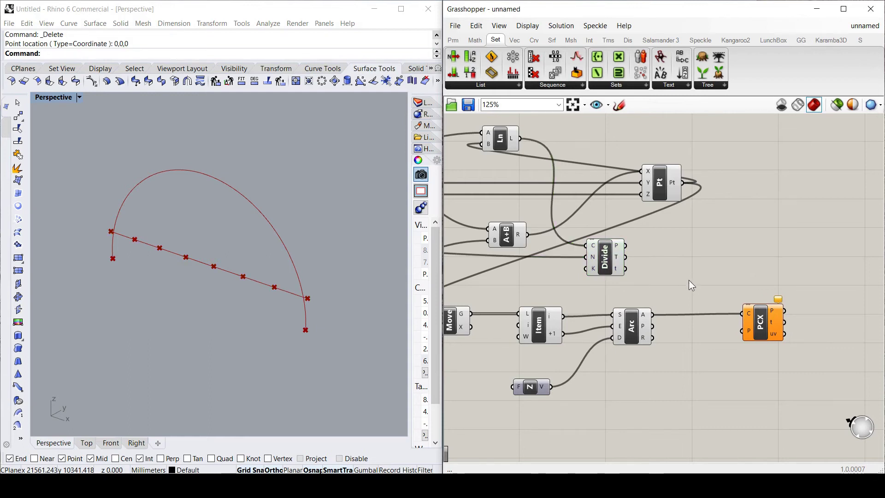
left_click(535, 41)
Place a YZ Plane component from the Vector tab's Plane list
left_click(547, 41)
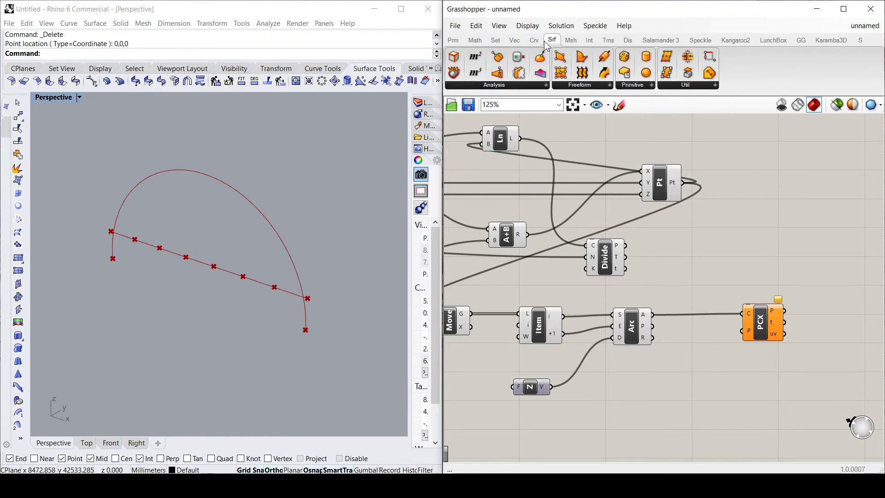
left_click(515, 41)
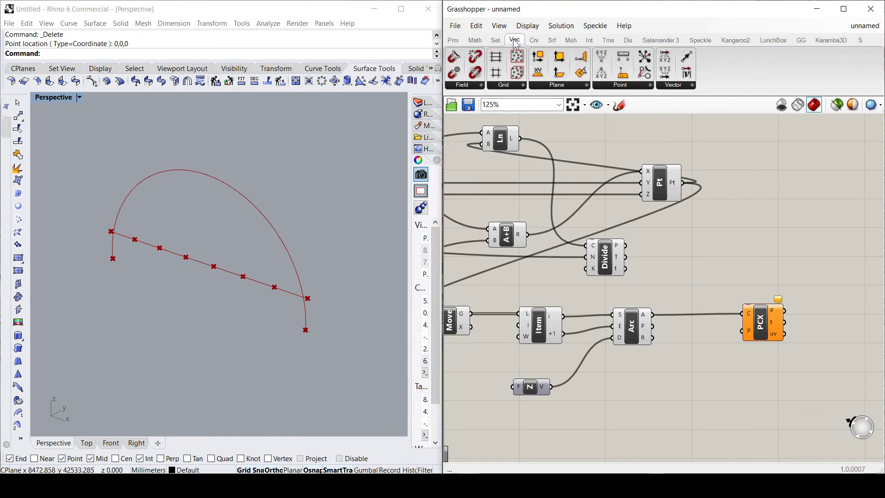
left_click(572, 86)
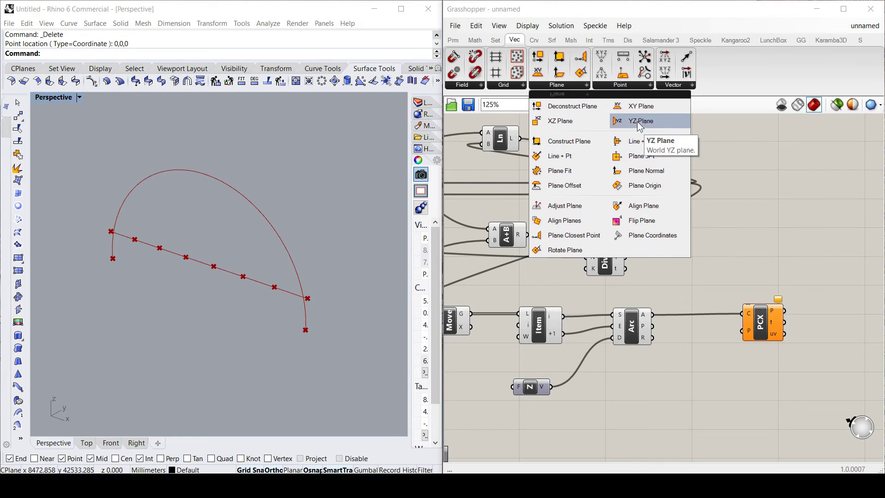
left_click_drag(647, 128, 711, 279)
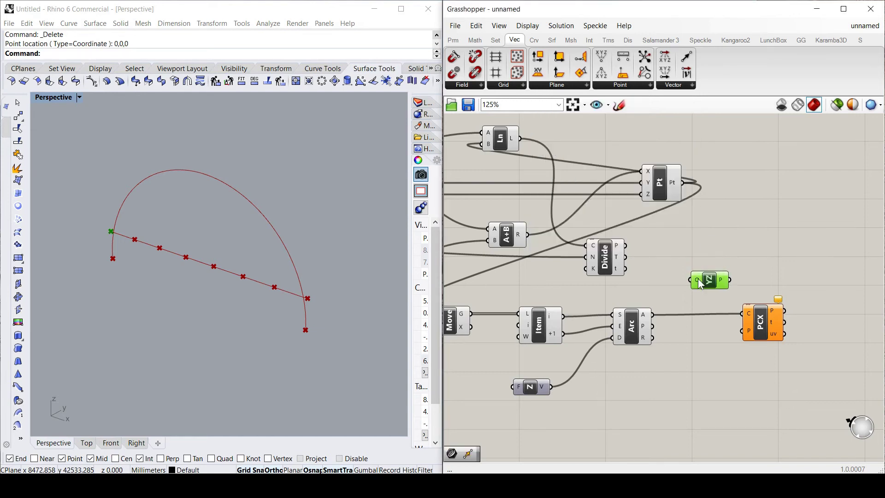
Wire Divide's points into YZ Plane's O input and its planes into Curve | Plane's P
left_click_drag(626, 245, 688, 280)
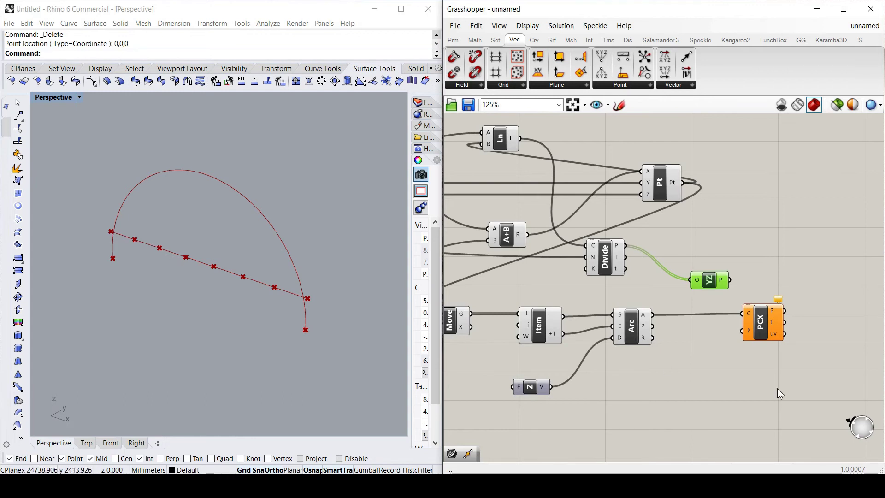
left_click_drag(730, 281, 742, 331)
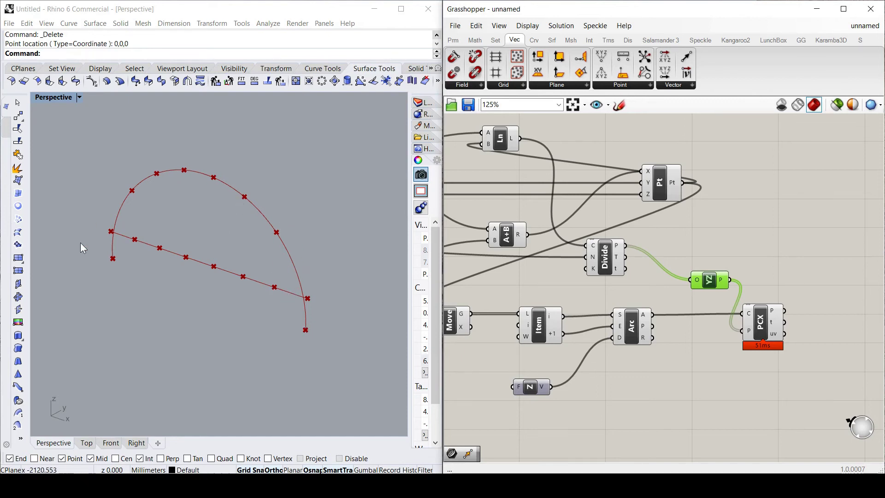
left_click(594, 332)
scroll(594, 332, "down", 3)
scroll(632, 327, "up", 2)
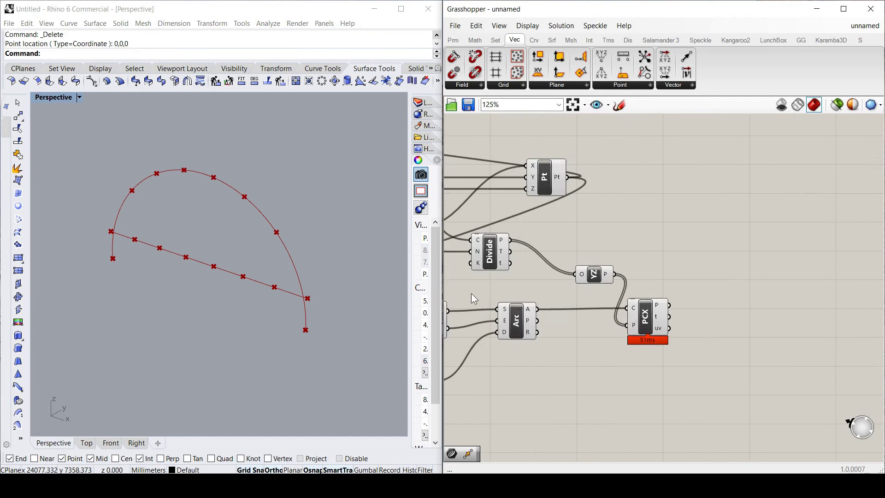
Preview the intersection points, then place a Line component on empty canvas beside them
left_click(631, 322)
left_click(646, 278)
right_click_drag(646, 278, 630, 311)
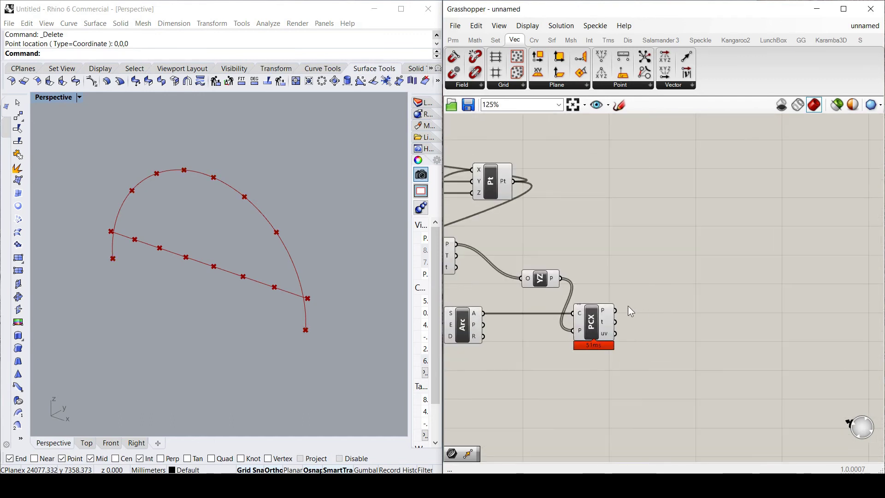
double_click(662, 275)
type("line")
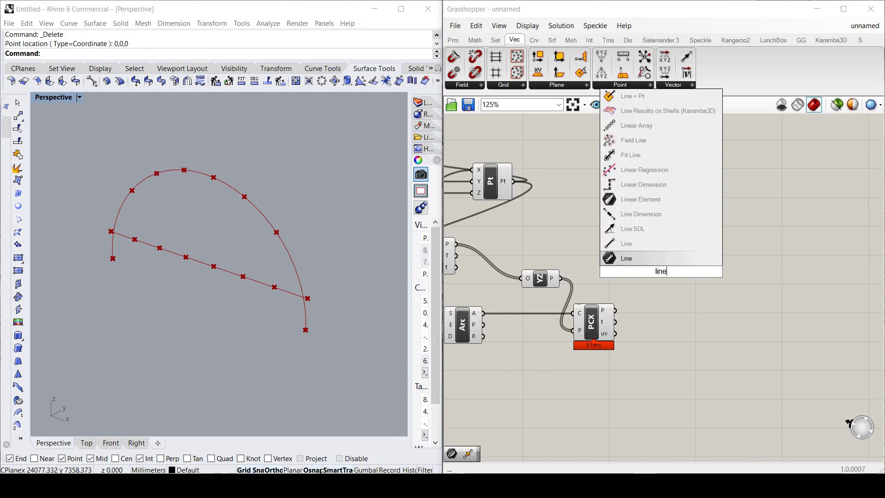
key("Return")
scroll(725, 314, "down", 4)
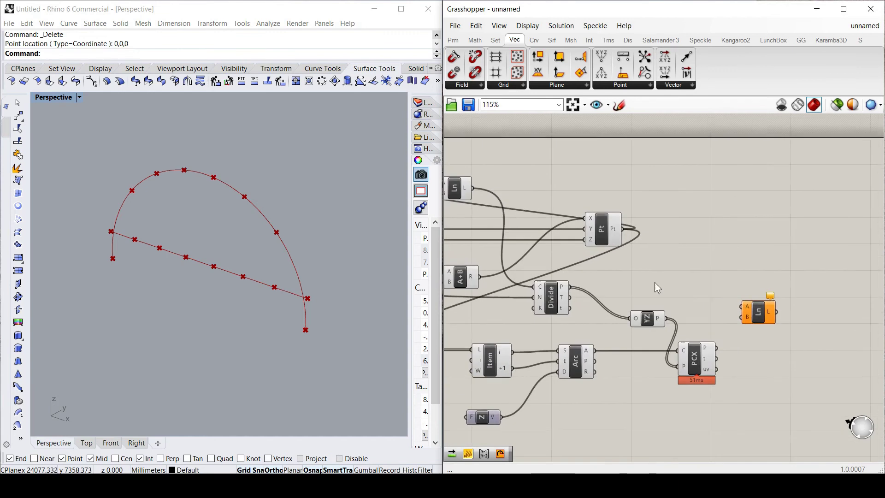
scroll(743, 329, "up", 2)
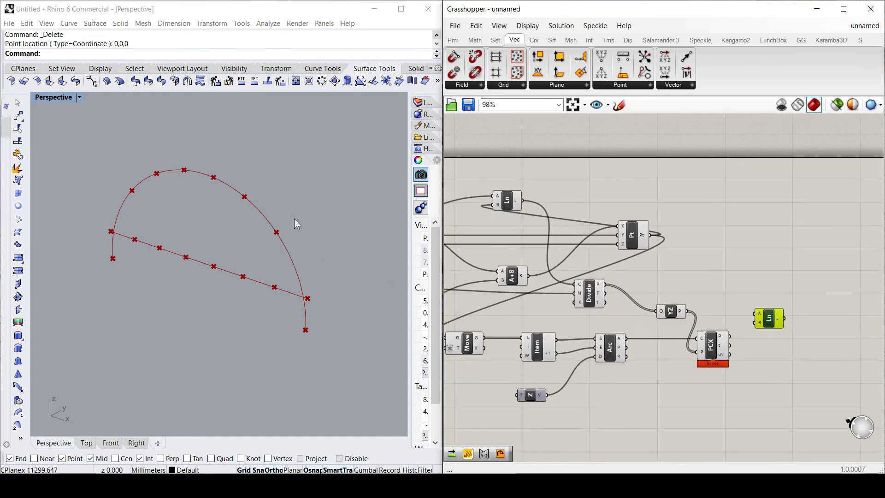
Wire Divide's road points into Line A and the arch intersection points into Line B
left_click(590, 294)
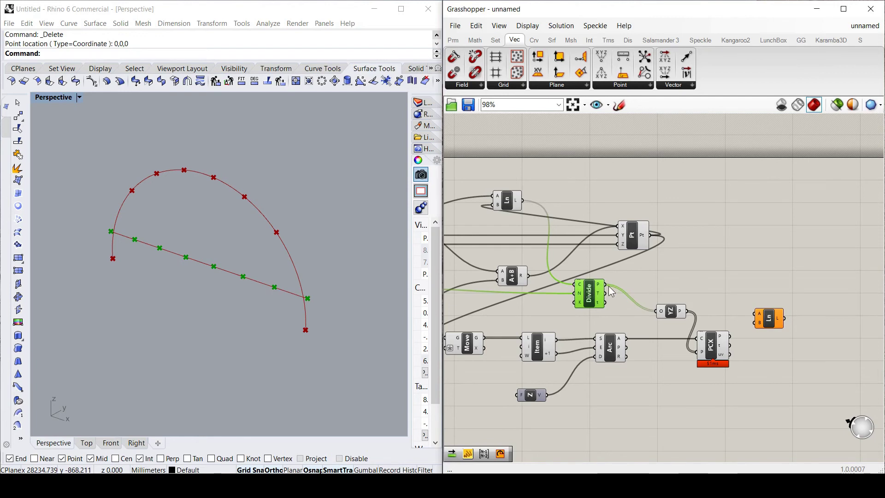
left_click_drag(605, 285, 755, 314)
left_click_drag(769, 319, 769, 299)
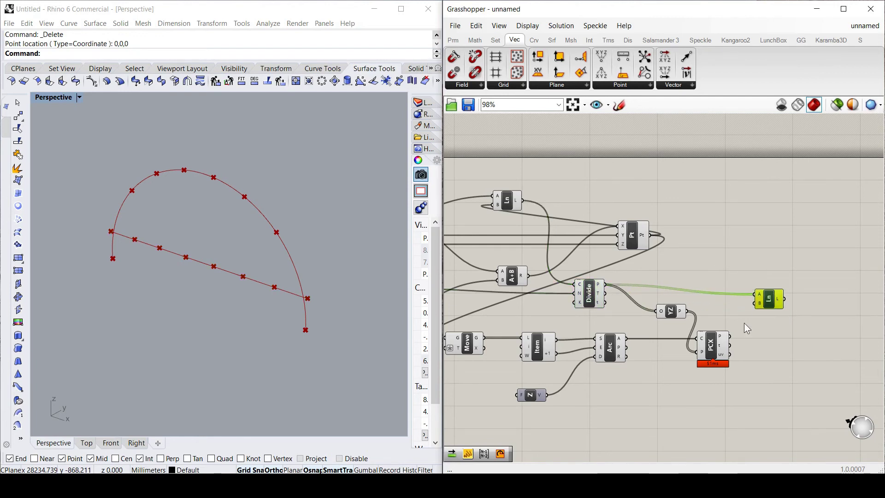
left_click(714, 348)
left_click_drag(730, 338, 758, 303)
left_click(768, 313)
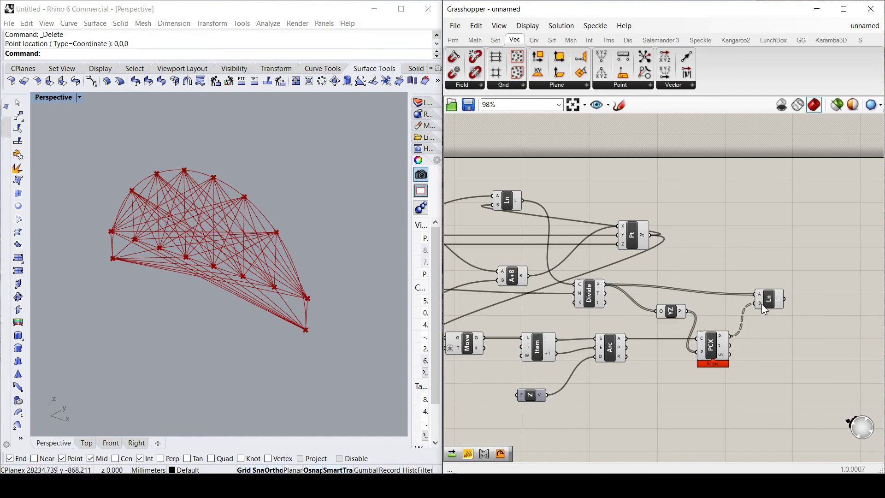
Flatten the intersection P output so each road point pairs with one arch point
mouse_move(725, 339)
left_click_drag(728, 336, 732, 336)
right_click(732, 337)
left_click(754, 394)
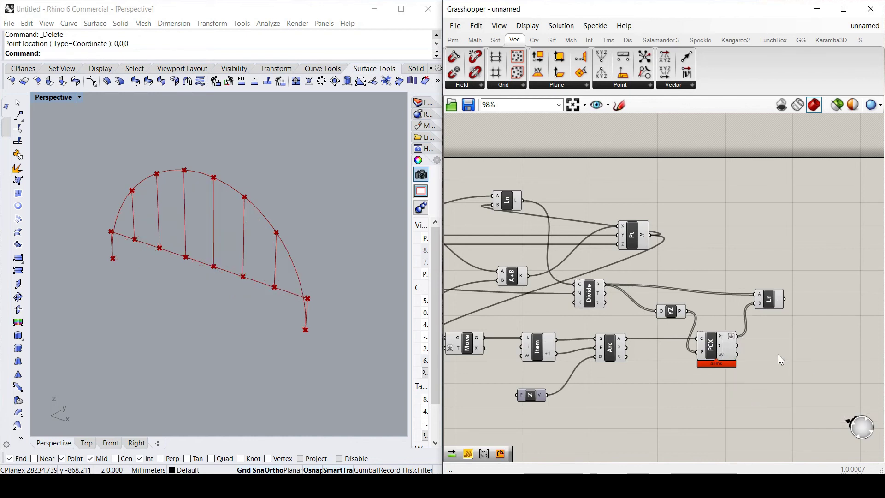
mouse_move(761, 305)
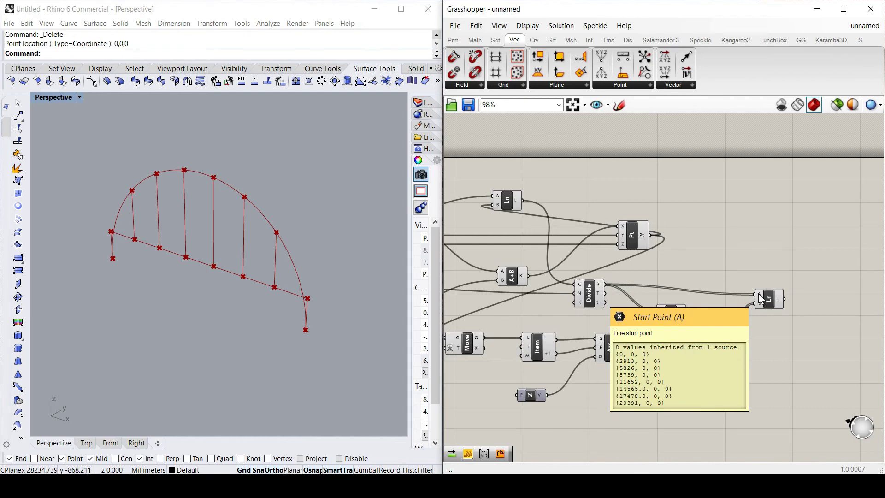
left_click_drag(771, 302, 766, 297)
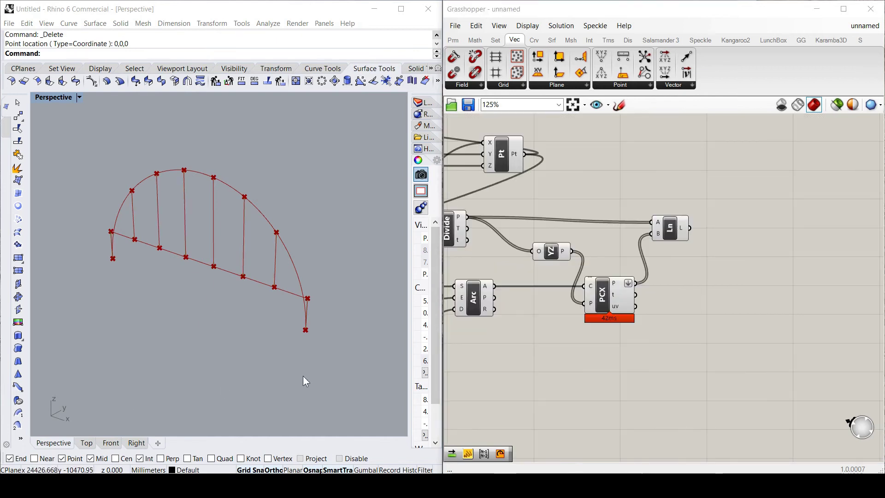
left_click(610, 358)
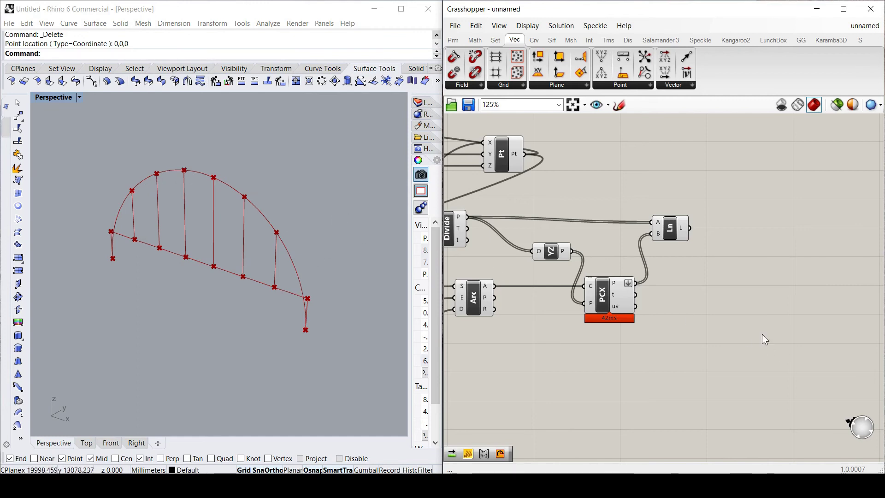
Preview the hanger lines, the arch and the arch intersection points
left_click_drag(672, 224, 663, 220)
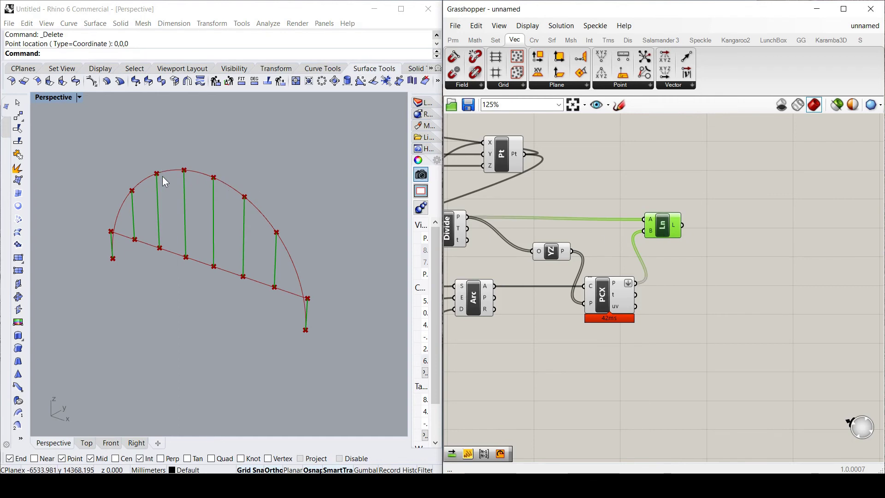
left_click(477, 304)
scroll(568, 332, "down", 3)
scroll(486, 314, "up", 2)
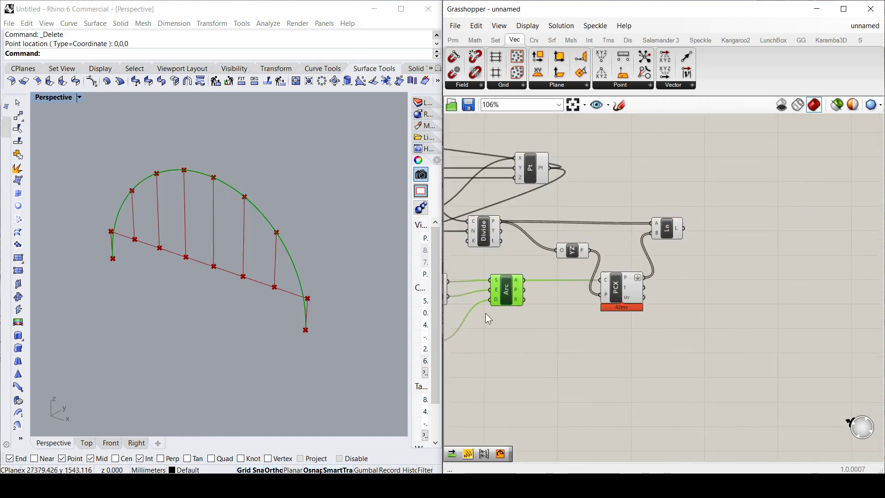
scroll(557, 319, "up", 1)
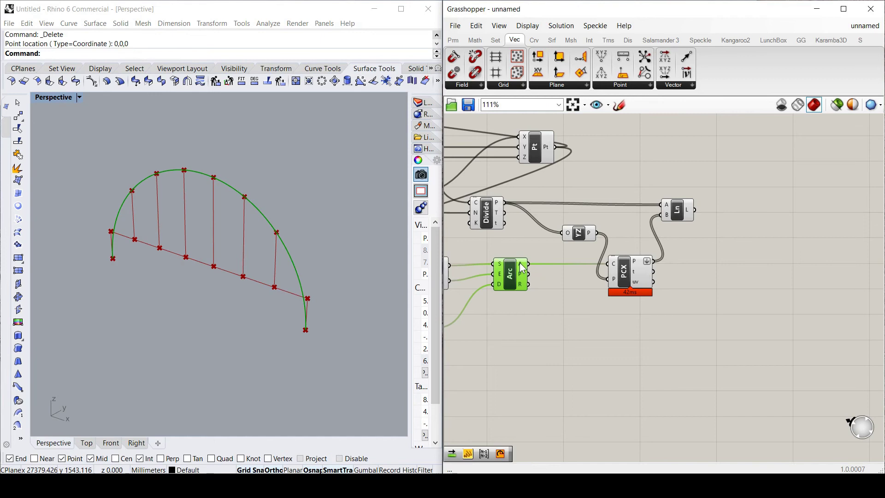
left_click(626, 274)
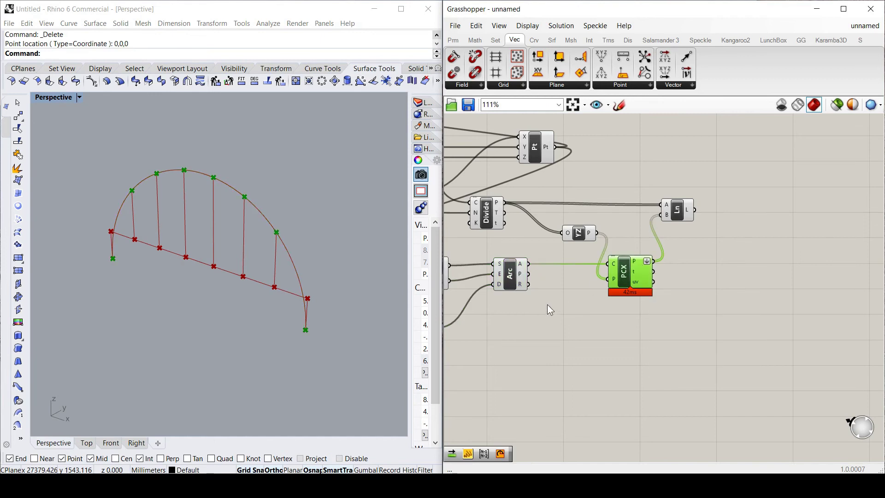
scroll(638, 350, "up", 2)
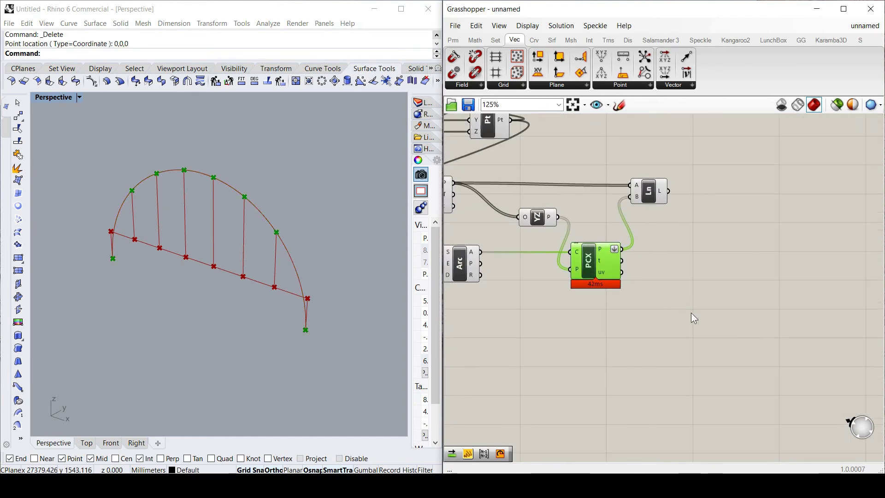
Place a second Line component fed by the arch intersection points as its A input
left_click(712, 299)
double_click(712, 299)
type("line")
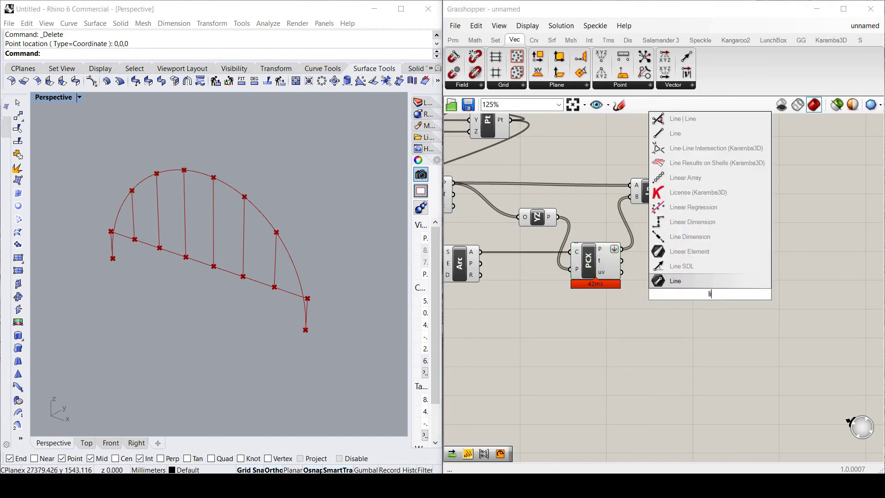
left_click(689, 279)
left_click_drag(623, 250, 713, 265)
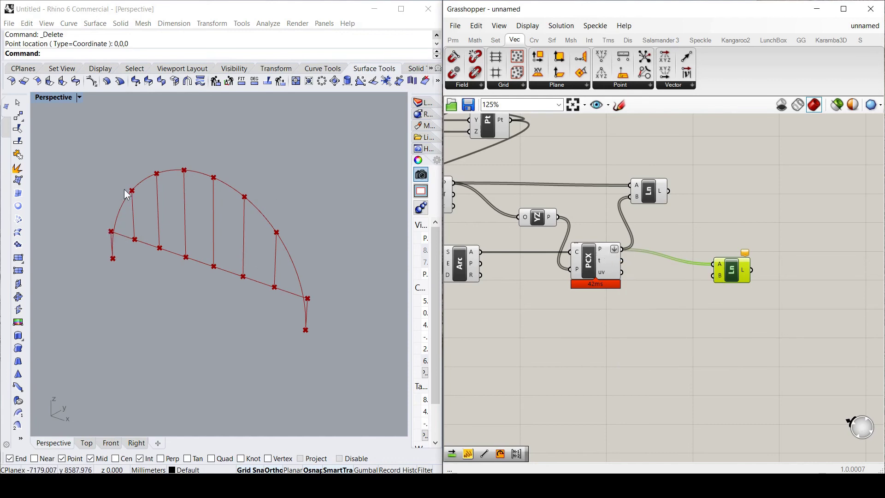
Add a Shift List component with the arch intersection points as its list
left_click(677, 324)
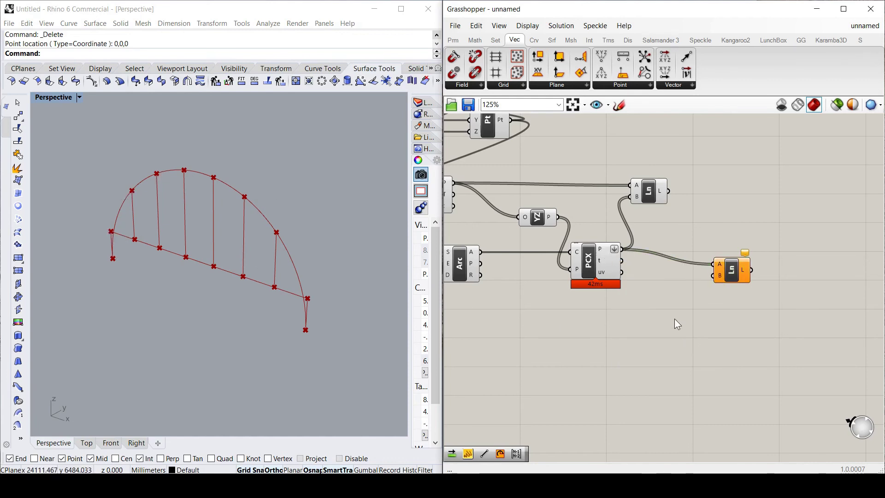
double_click(677, 324)
type("s")
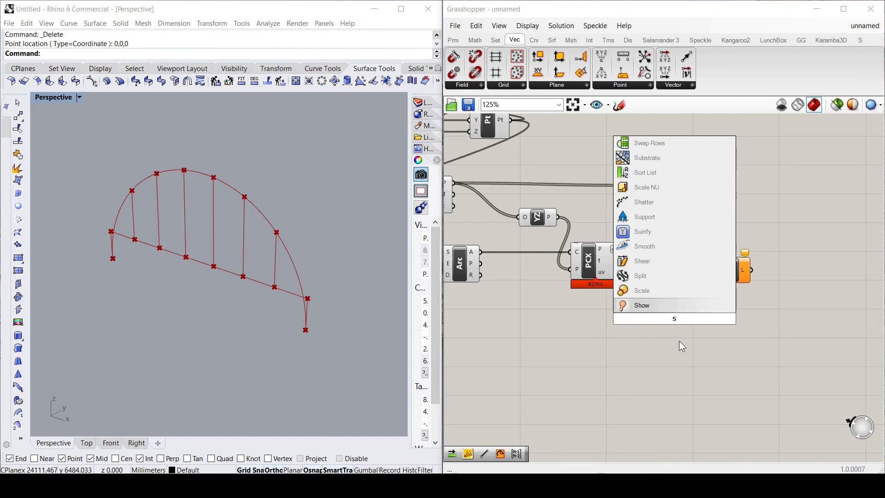
type("hift")
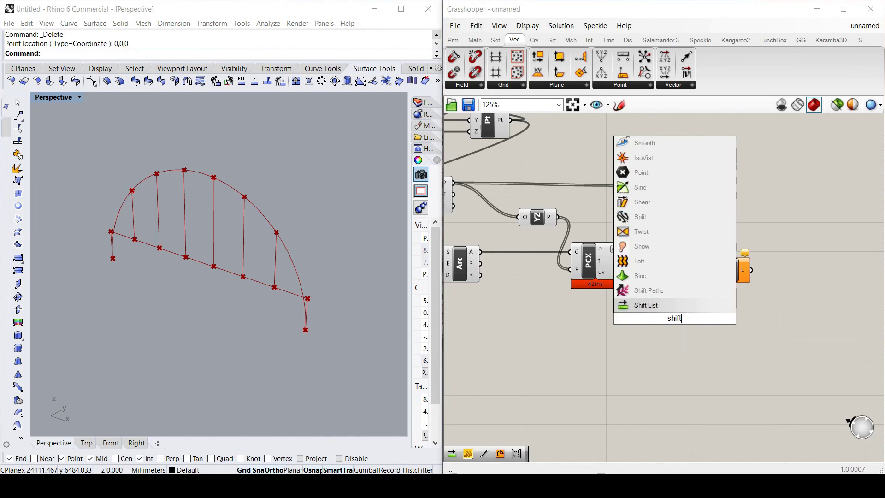
key("Return")
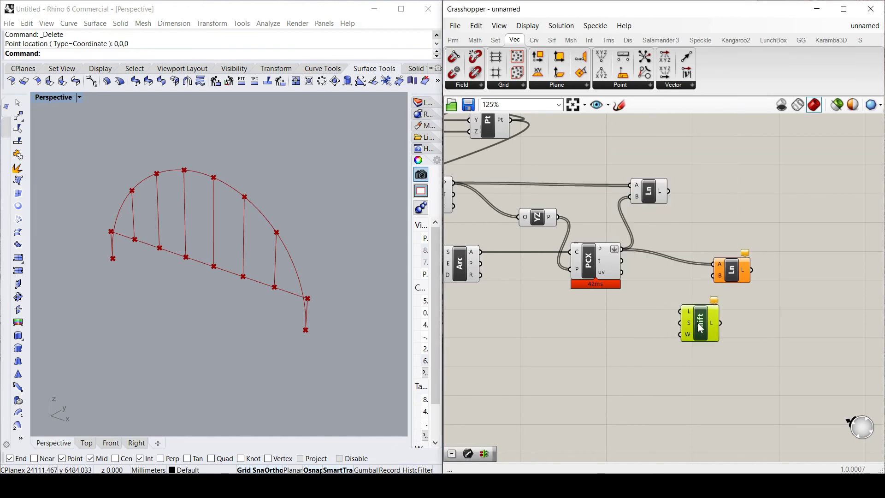
left_click_drag(620, 249, 682, 312)
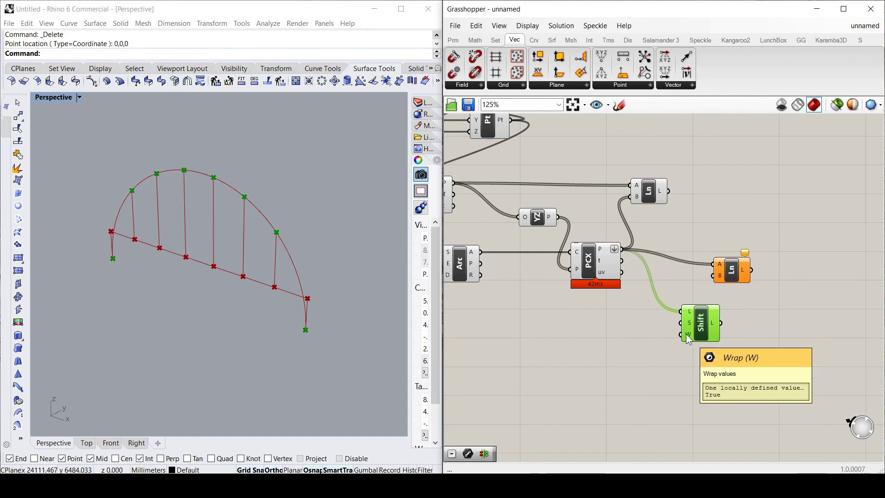
right_click(686, 334)
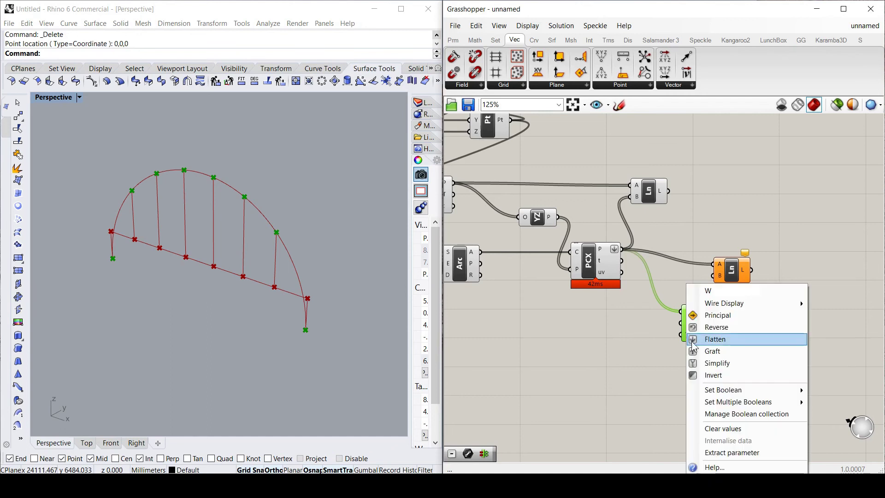
left_click(671, 320)
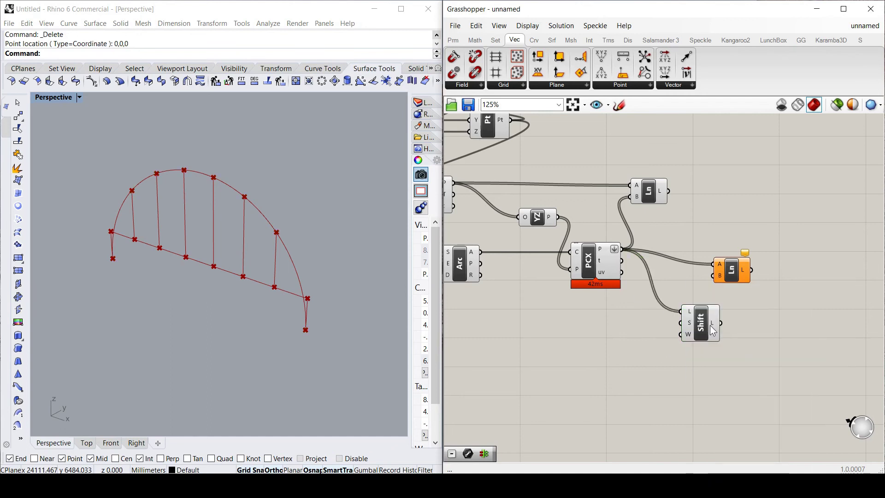
Rearrange the components and wire the shifted points into the second Line's B input
left_click_drag(714, 331, 694, 334)
left_click_drag(734, 272, 755, 262)
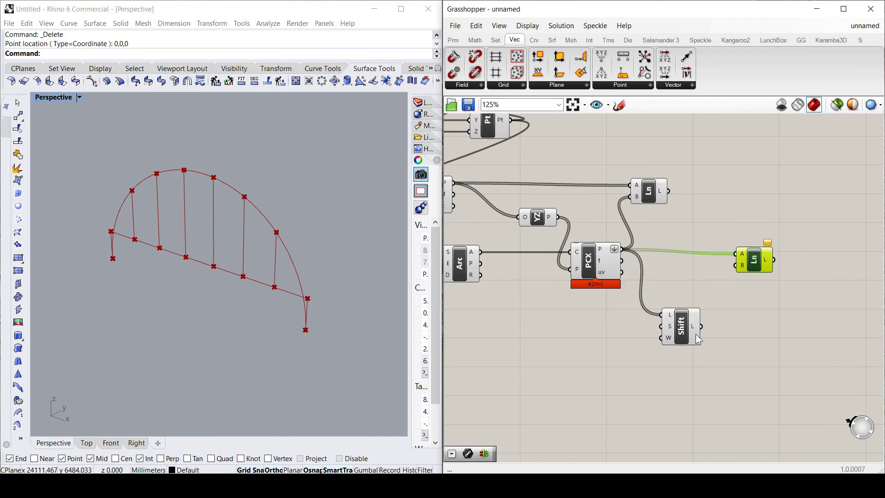
left_click_drag(701, 326, 729, 269)
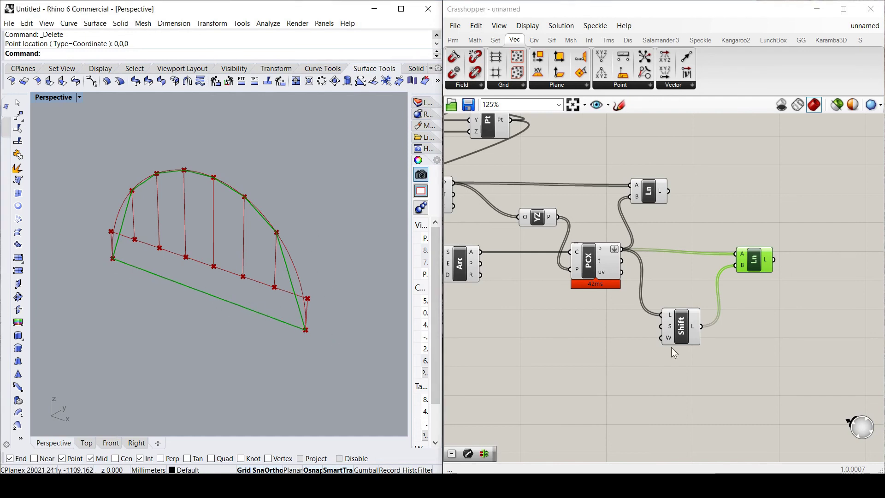
left_click(702, 342)
Inspect the chord segments produced by the second Line component
left_click(768, 260)
mouse_move(770, 260)
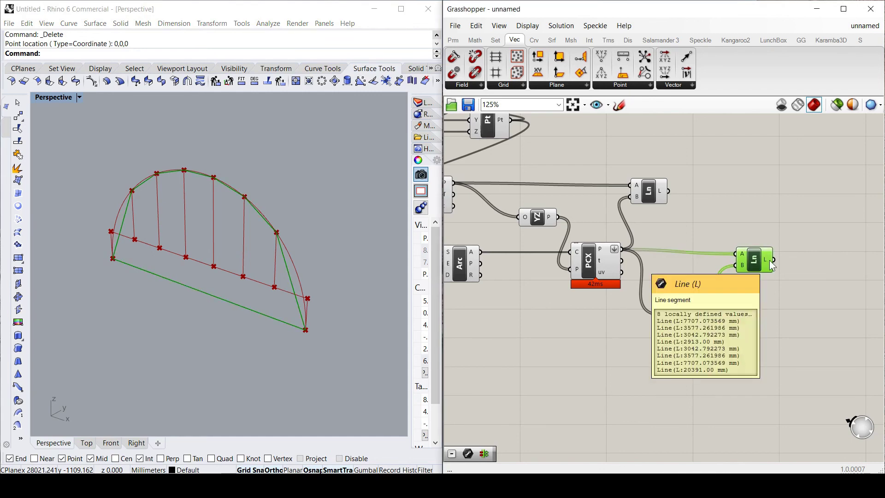
left_click(749, 315)
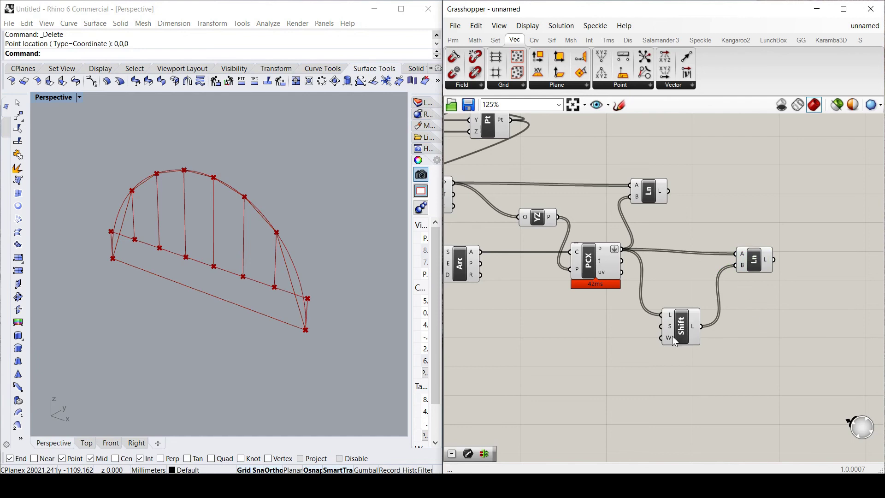
mouse_move(670, 336)
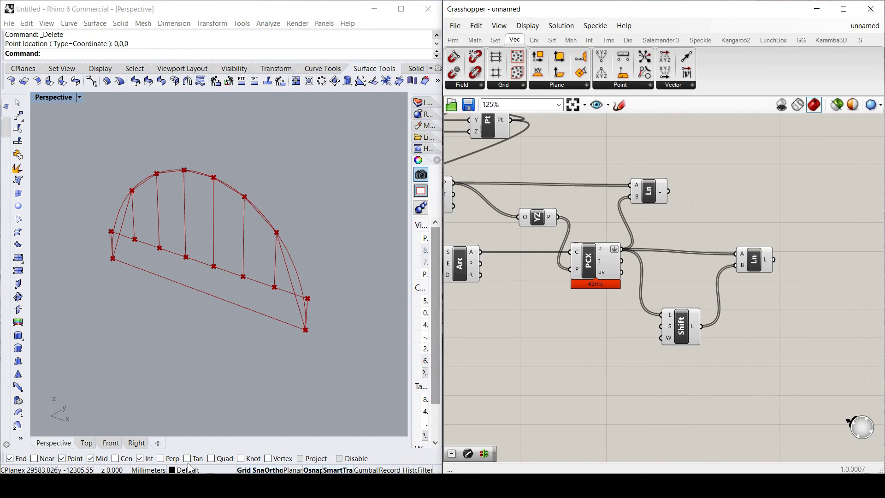
Set Shift List's W input to False, removing the chord from last point back to first
right_click(667, 339)
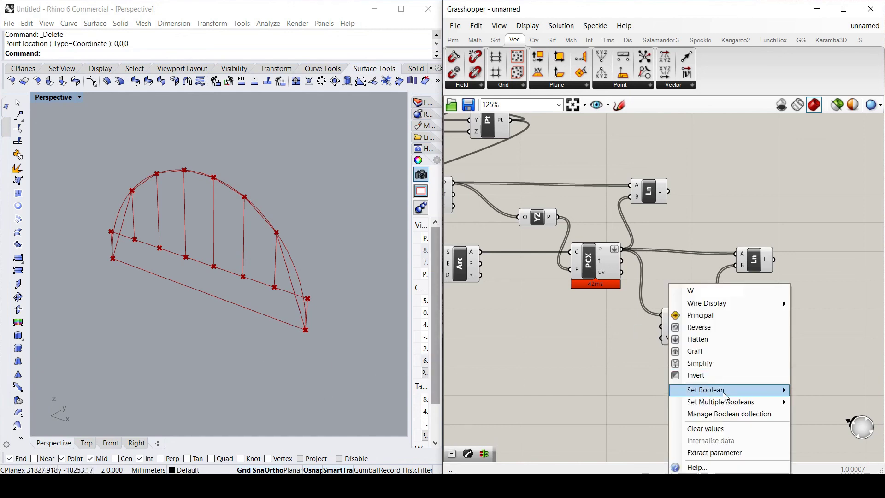
left_click(808, 392)
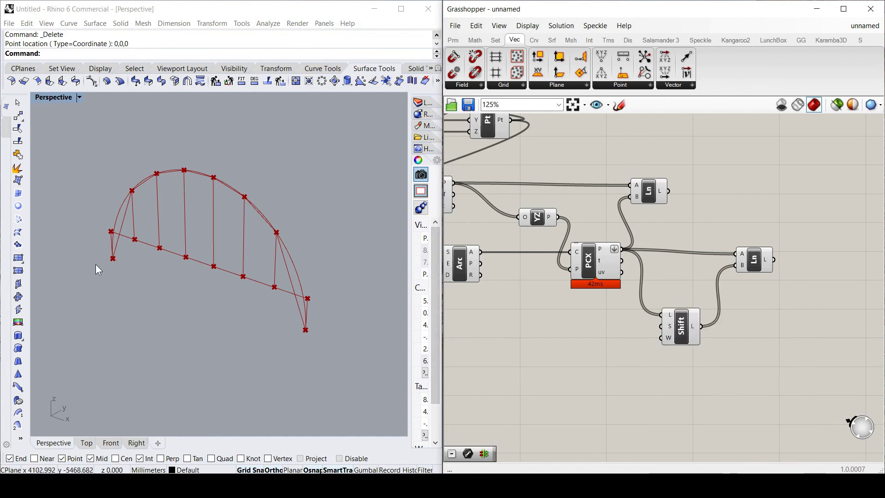
left_click_drag(761, 264, 756, 260)
left_click(763, 288)
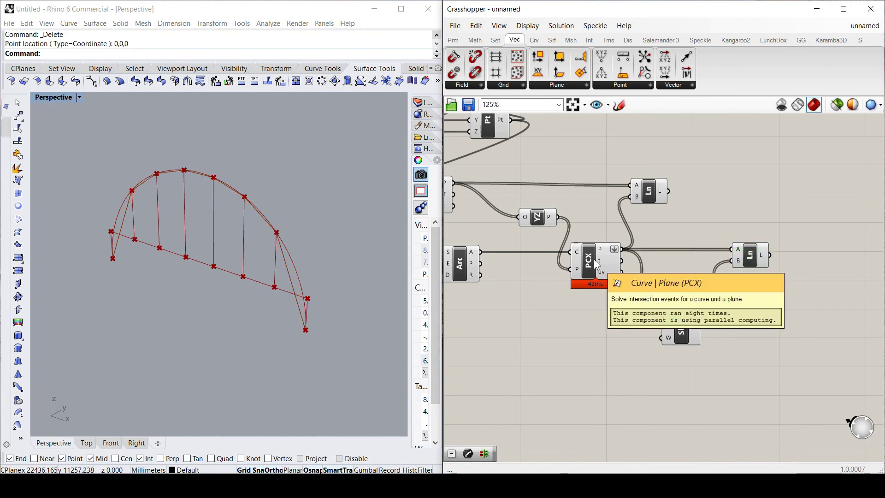
right_click_drag(598, 339, 713, 367)
Turn off the smooth Arc component's preview
right_click(579, 287)
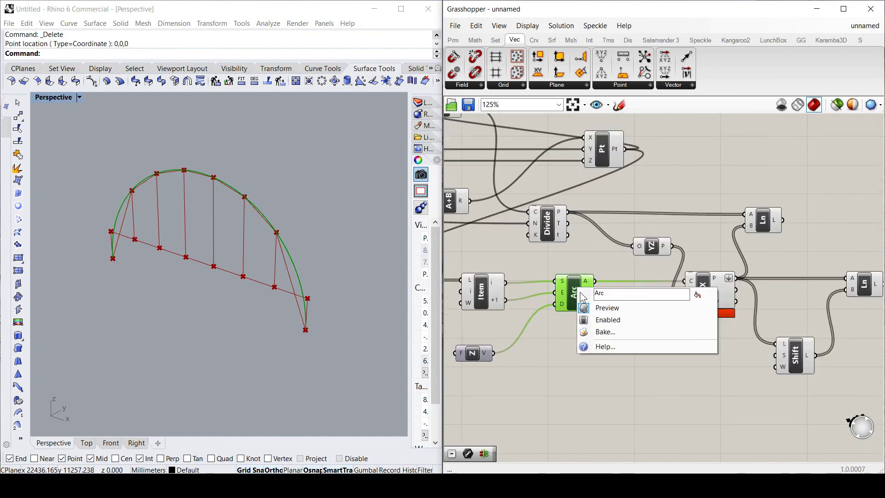
left_click(603, 308)
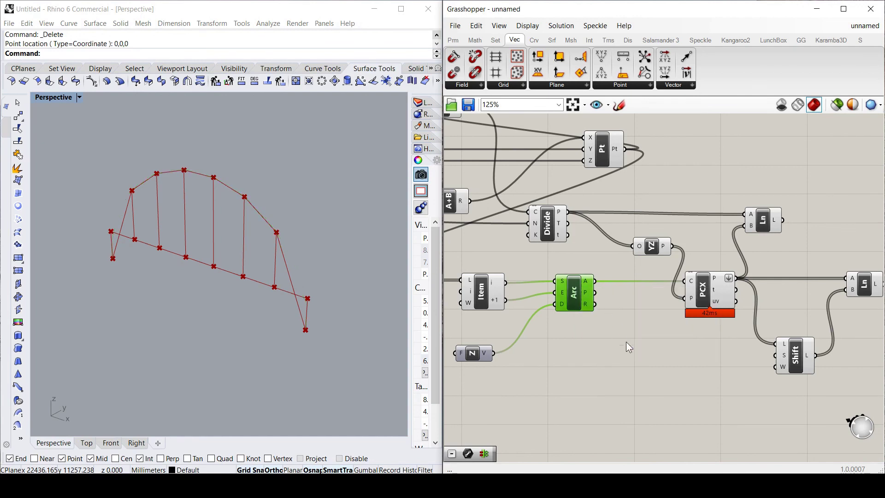
left_click(626, 341)
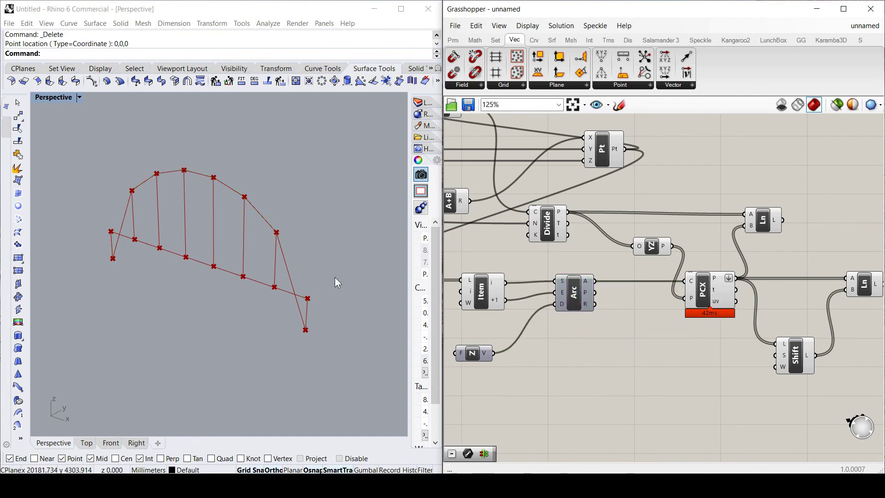
right_click(308, 272)
left_click(432, 292)
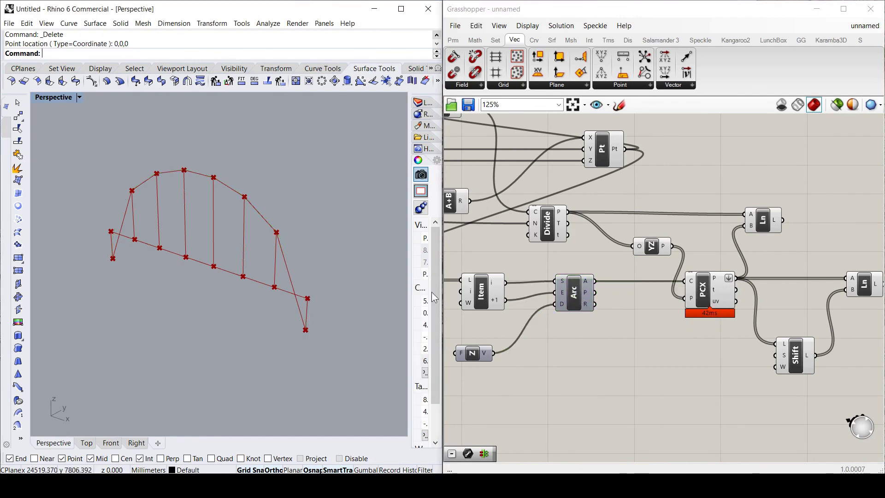
left_click(626, 345)
scroll(669, 305, "down", 4)
scroll(555, 292, "up", 4)
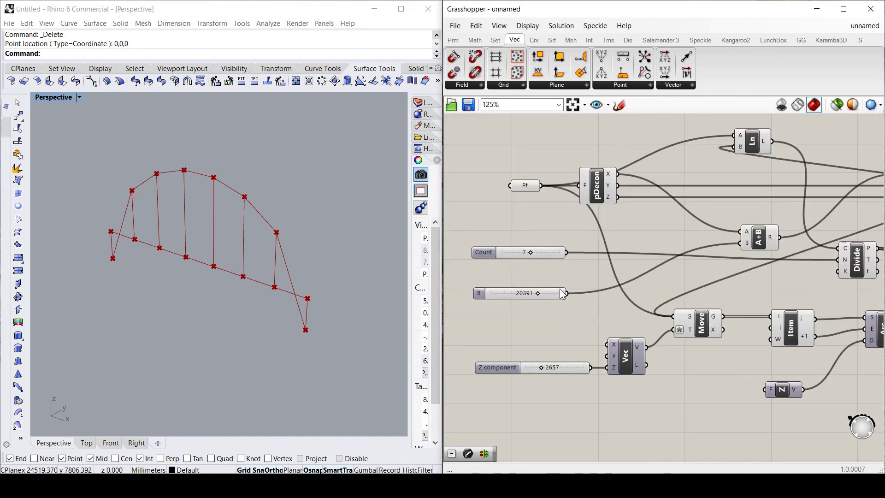
Set Count to 9 and span B to 17591, and lower the arch height Z slider
mouse_move(532, 252)
left_mouse_down()
mouse_move(551, 251)
mouse_move(511, 256)
mouse_move(528, 255)
left_mouse_up()
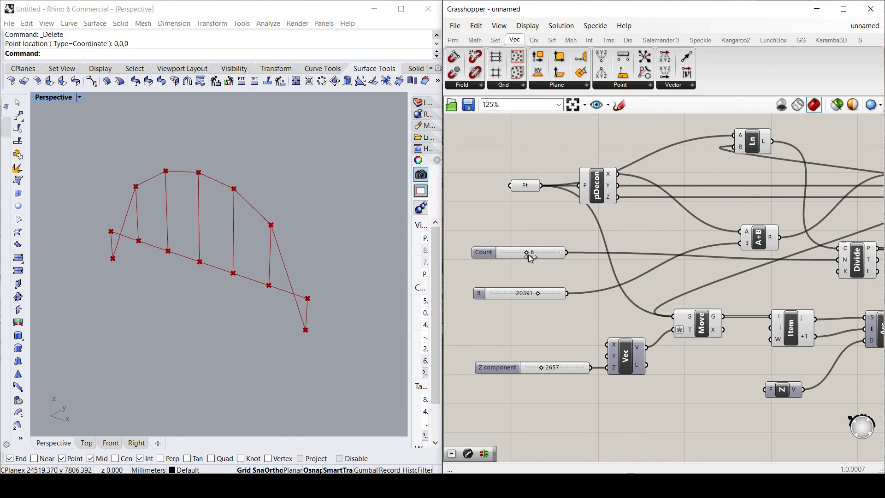
mouse_move(538, 293)
left_mouse_down()
mouse_move(552, 291)
mouse_move(524, 294)
mouse_move(546, 295)
mouse_move(532, 298)
left_mouse_up()
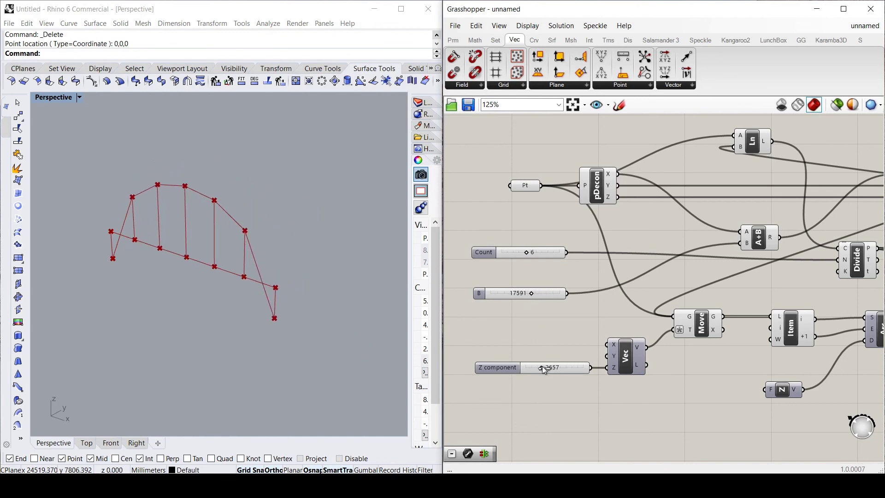
mouse_move(542, 367)
left_mouse_down()
mouse_move(562, 367)
mouse_move(550, 367)
left_mouse_up()
left_click_drag(527, 254, 542, 254)
left_click_drag(550, 368, 540, 369)
Move the Z component slider (2577) and its Vector XYZ component up near the Move component
scroll(491, 264, "down", 3)
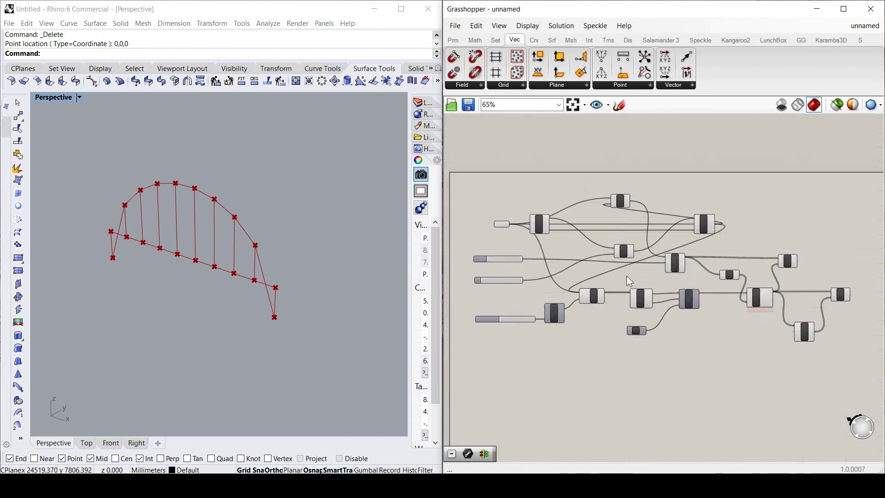
scroll(626, 276, "up", 2)
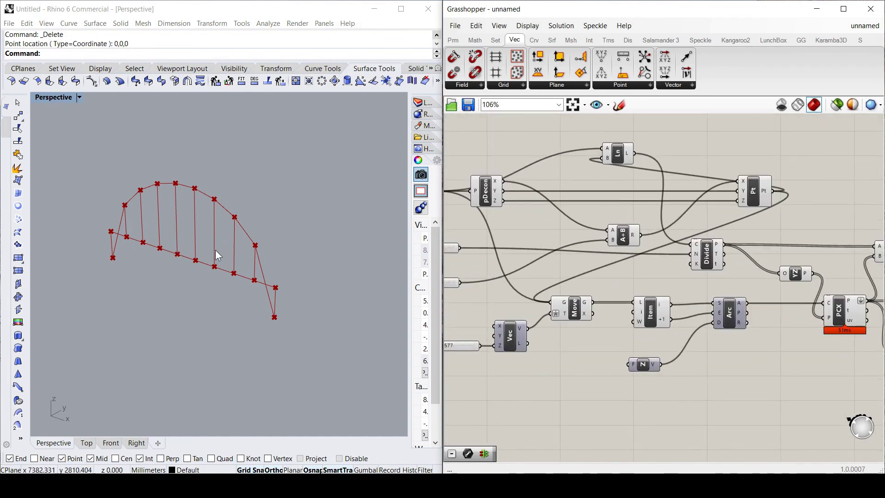
scroll(560, 353, "down", 3)
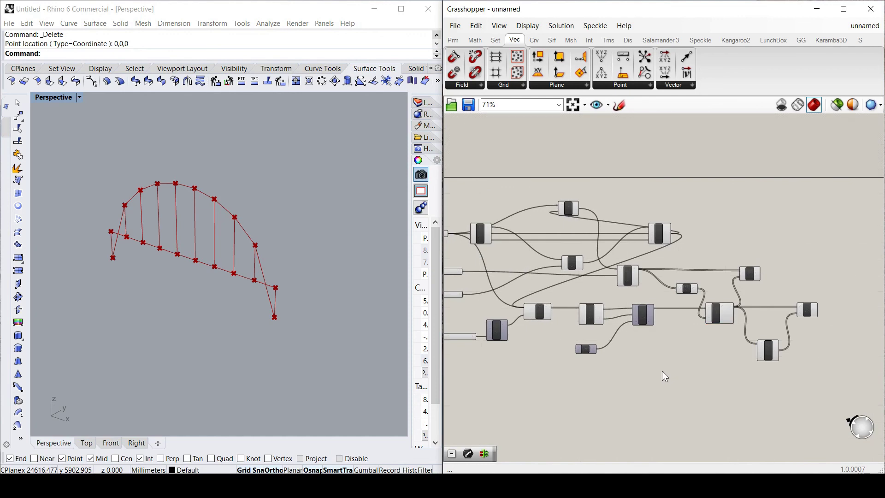
left_click(230, 242)
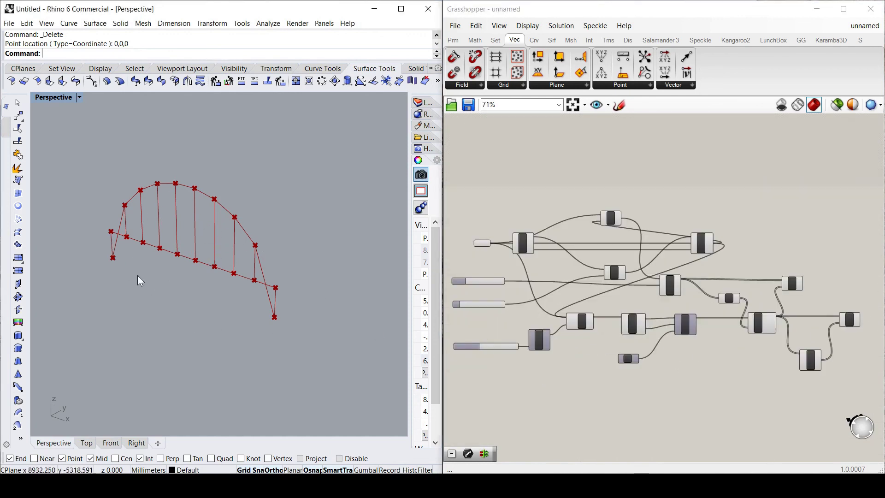
left_click(675, 369)
scroll(628, 342, "down", 2)
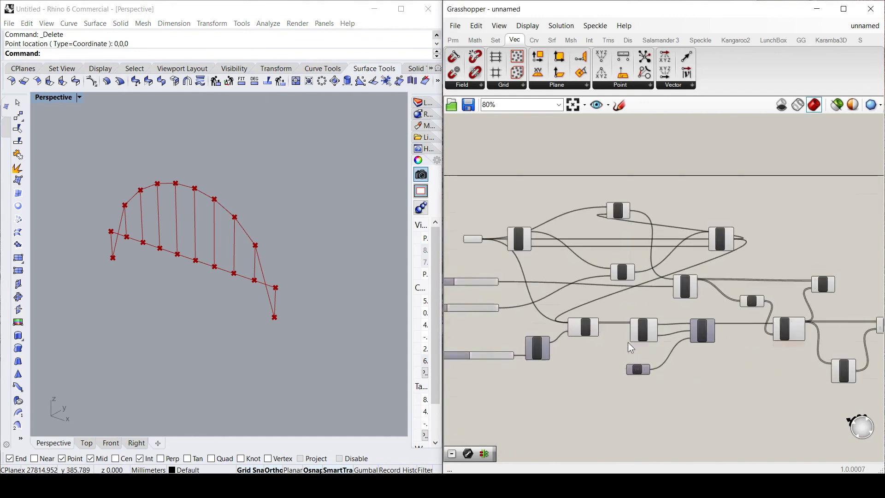
scroll(552, 270, "up", 2)
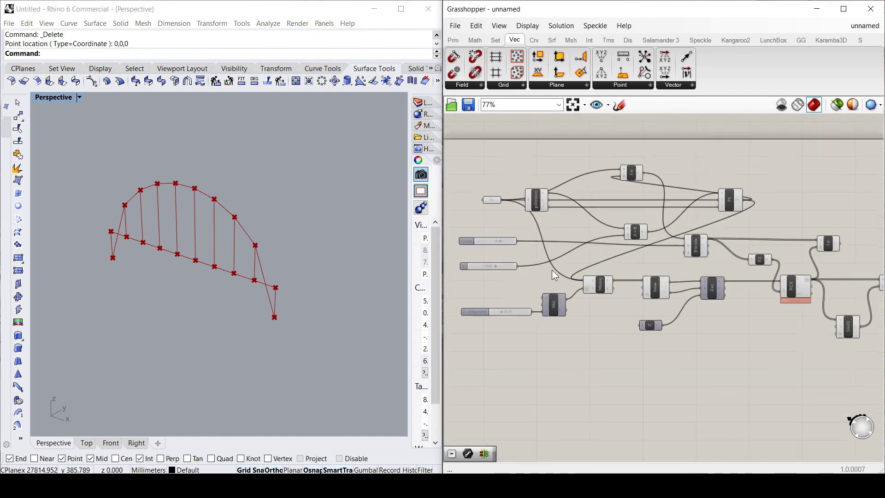
scroll(557, 264, "down", 1)
scroll(567, 271, "up", 2)
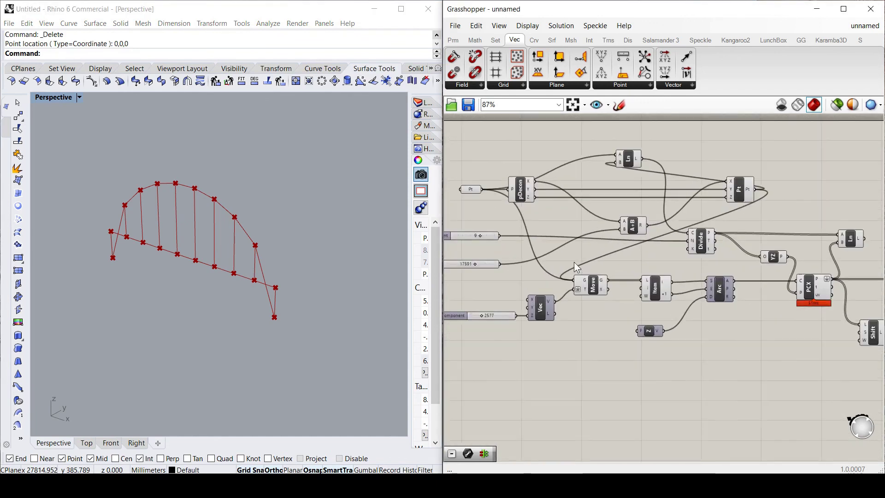
scroll(565, 259, "down", 2)
scroll(562, 256, "down", 2)
scroll(579, 283, "up", 2)
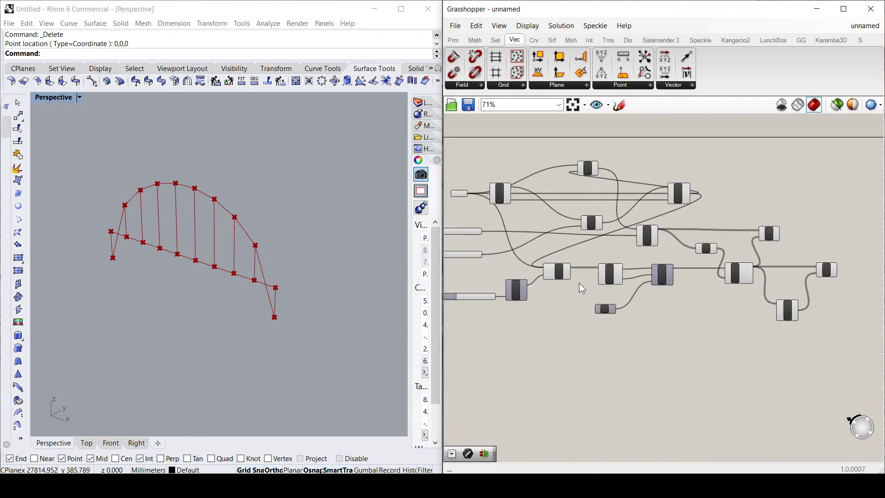
scroll(579, 283, "down", 2)
scroll(572, 291, "up", 3)
scroll(571, 289, "down", 1)
scroll(571, 290, "down", 2)
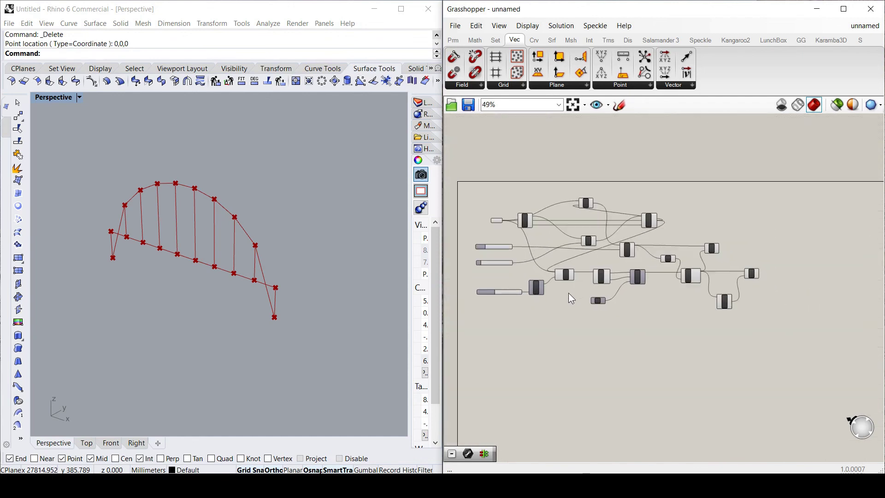
scroll(507, 299, "up", 3)
left_click_drag(563, 306, 504, 275)
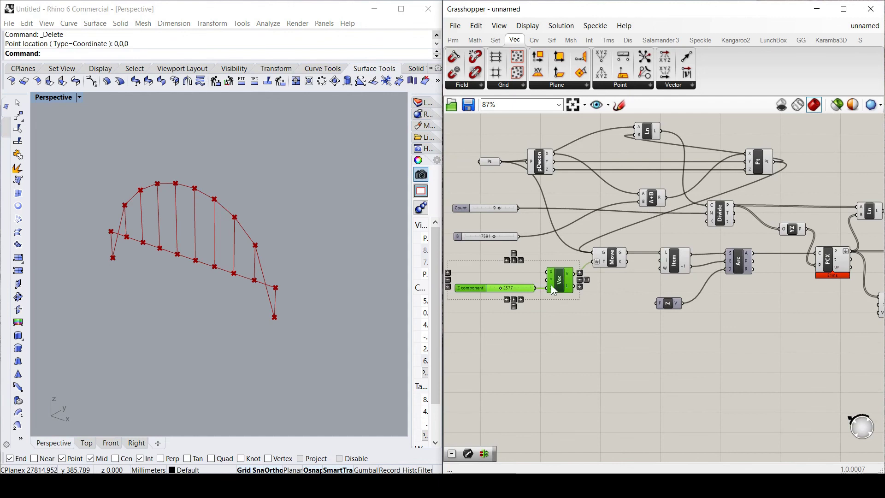
left_click_drag(559, 283, 555, 269)
left_click(577, 318)
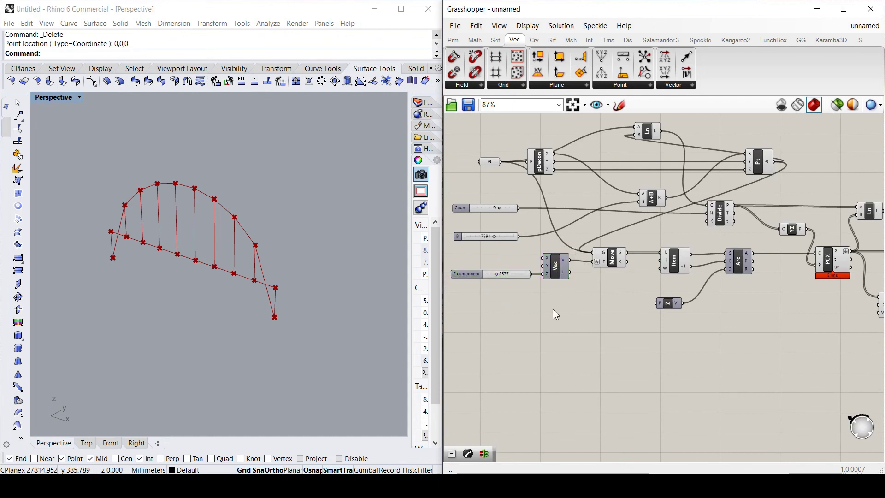